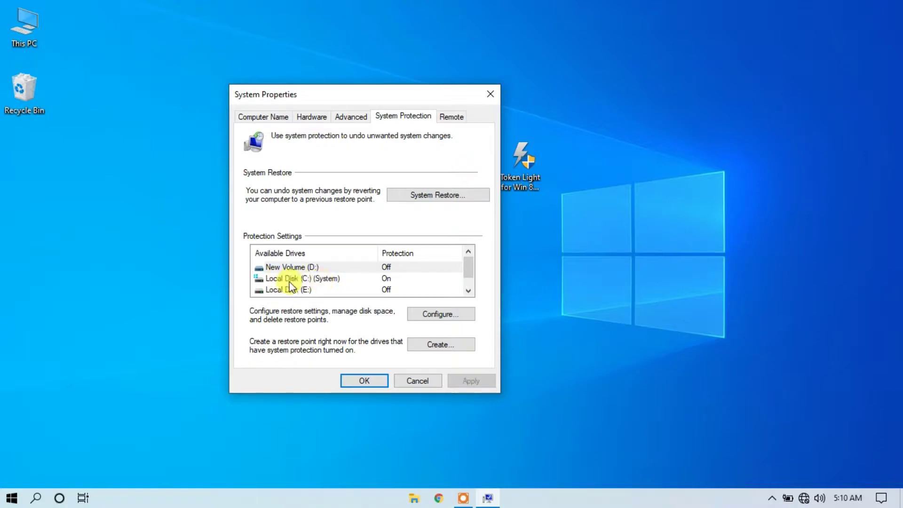
Step: Turn on system protection for Local Disk (C:) and apply the restore settings
{"action": "left_click", "coordinate": [391, 280]}
{"action": "left_click", "coordinate": [392, 280]}
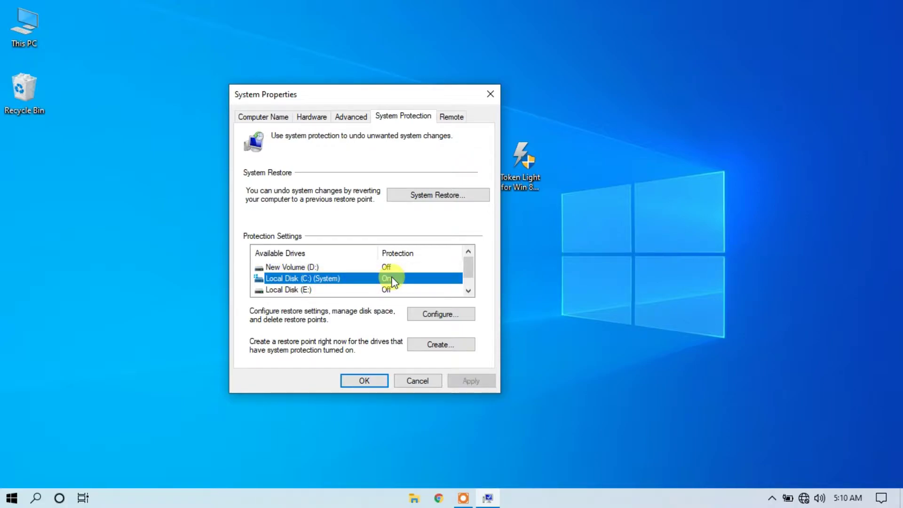
{"action": "left_click", "coordinate": [427, 317]}
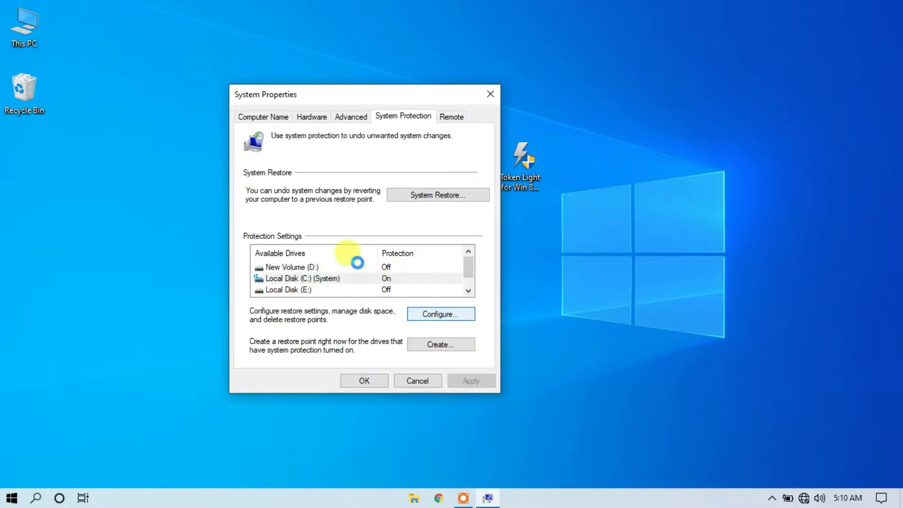
{"action": "left_click", "coordinate": [297, 206]}
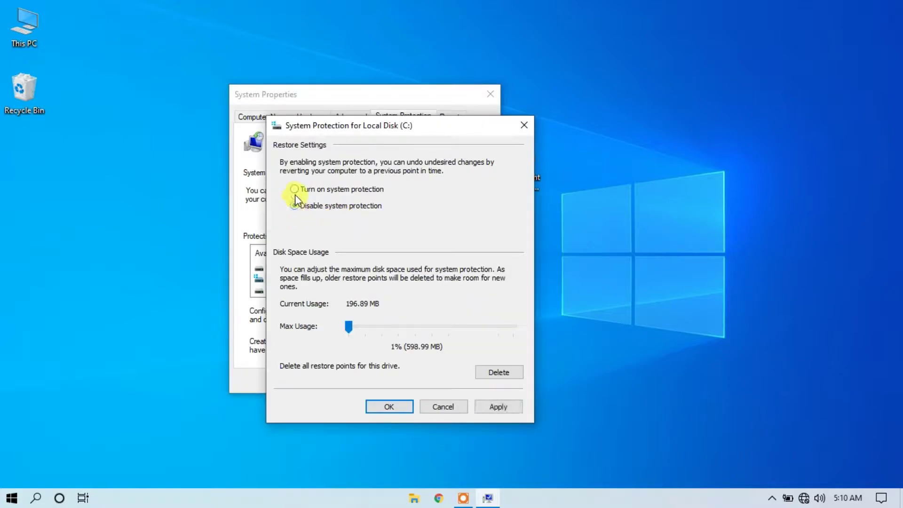
{"action": "left_click", "coordinate": [295, 189]}
{"action": "left_click", "coordinate": [481, 406]}
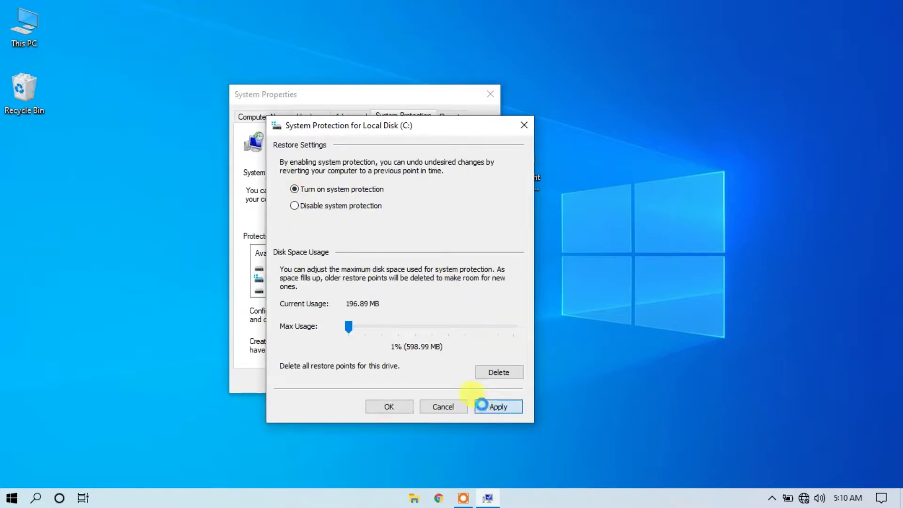
{"action": "left_click", "coordinate": [392, 406]}
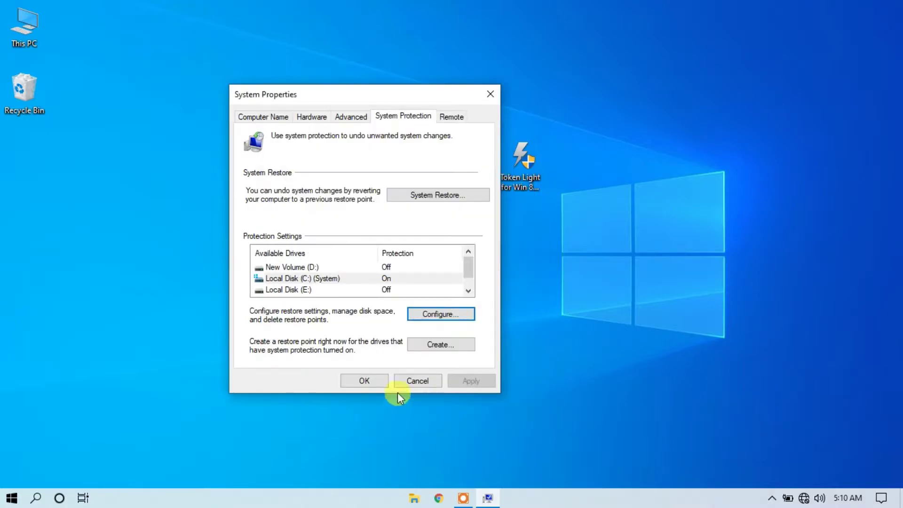
Step: Create a restore point with the description "create restor" and close System Properties
{"action": "left_click", "coordinate": [428, 346]}
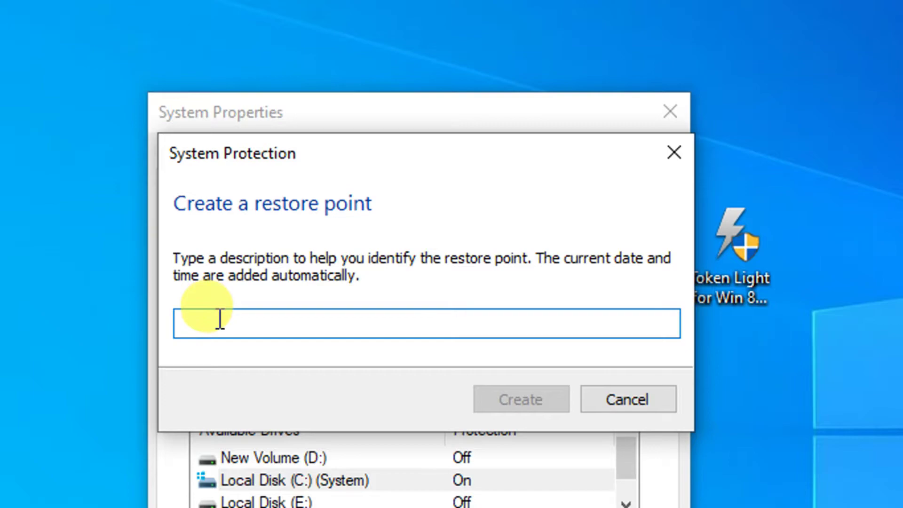
{"action": "type", "text": "creat"}
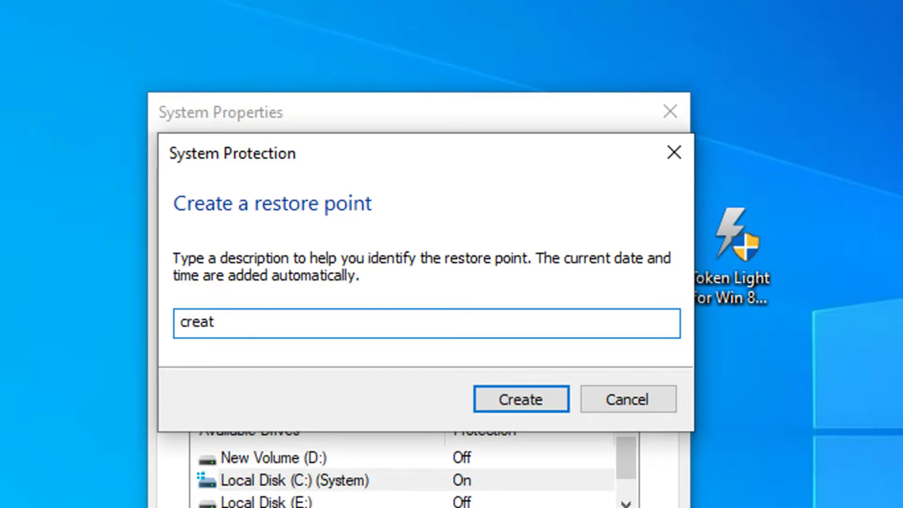
{"action": "type", "text": "e restor"}
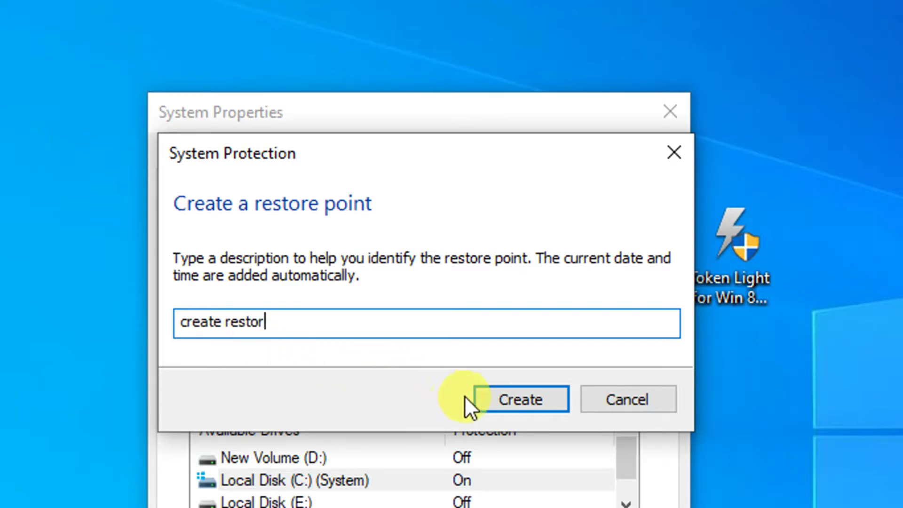
{"action": "left_click", "coordinate": [491, 396]}
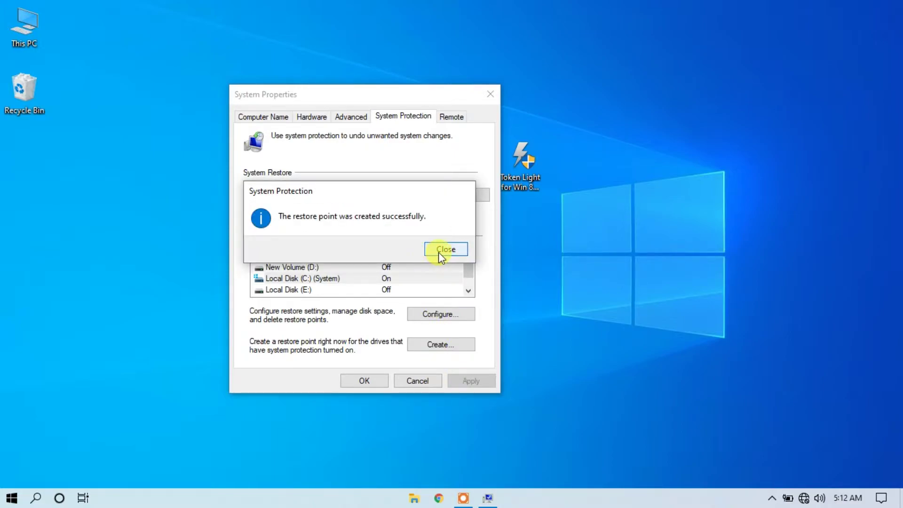
{"action": "left_click", "coordinate": [442, 250]}
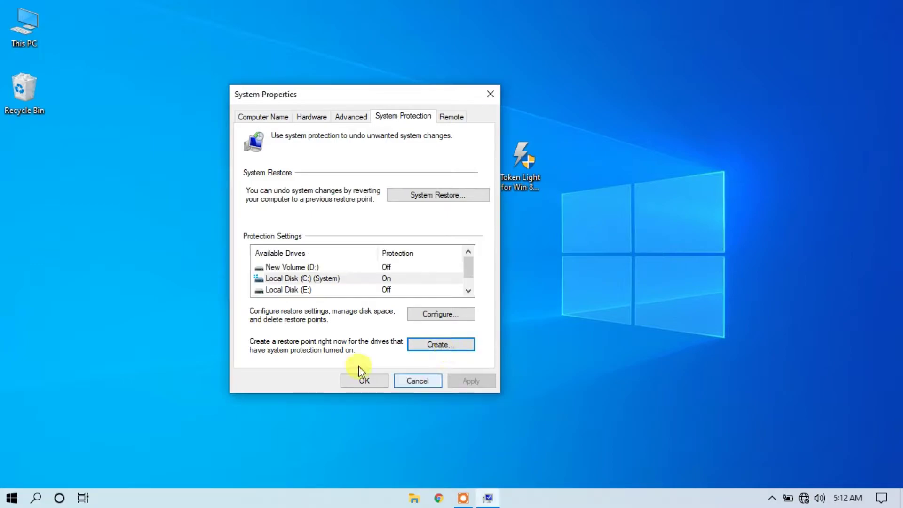
{"action": "left_click", "coordinate": [357, 382]}
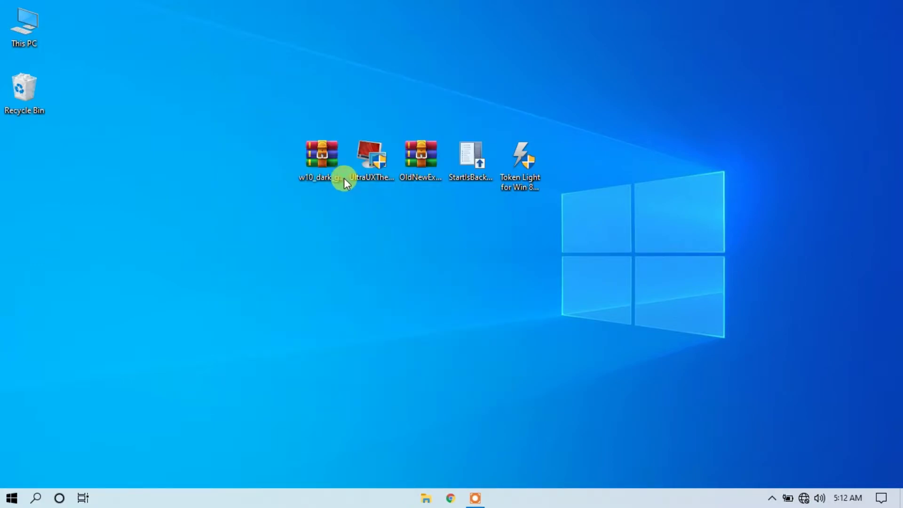
Step: Install UltraUXThemePatcher 3.8.1 from its desktop installer, accepting the license terms and leaving the PayPal donation option off
{"action": "left_click", "coordinate": [366, 146]}
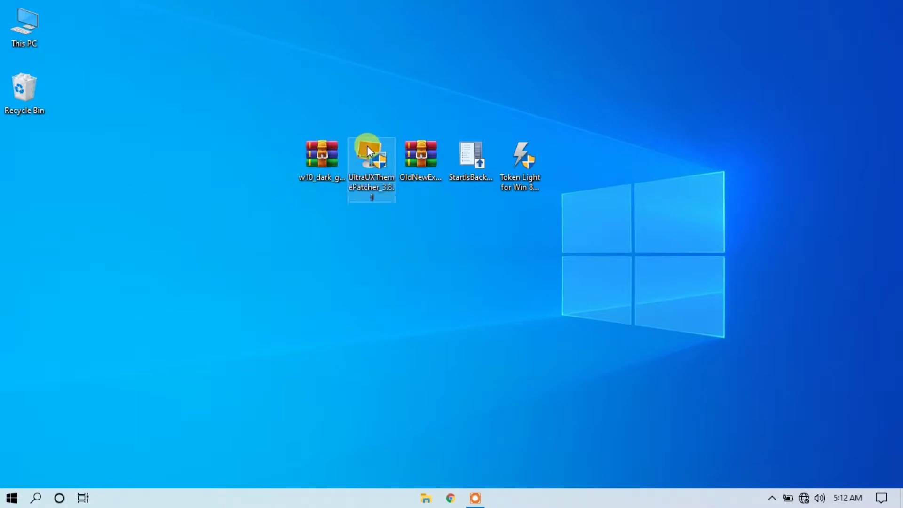
{"action": "double_click", "coordinate": [367, 145]}
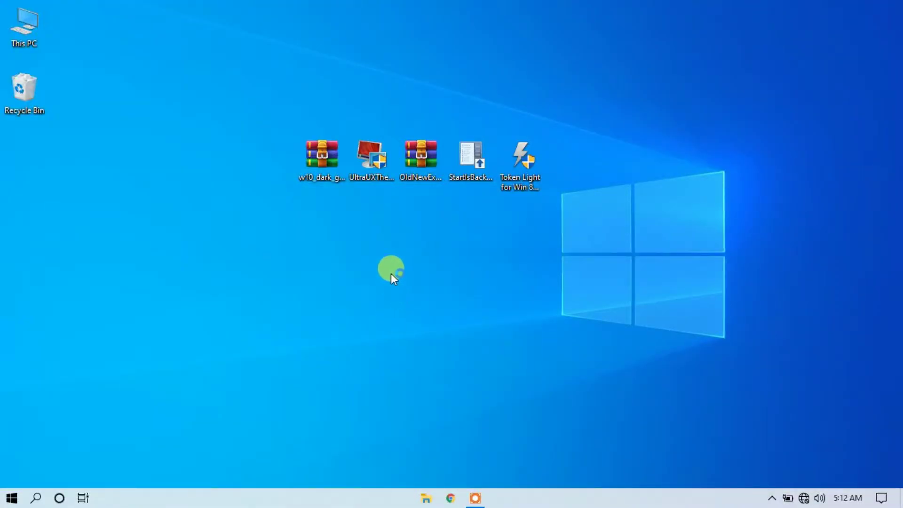
{"action": "left_click", "coordinate": [518, 356]}
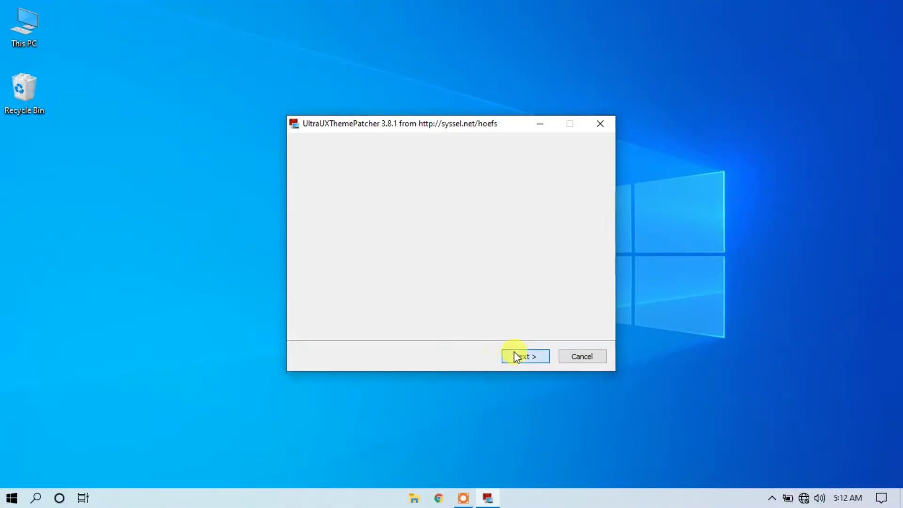
{"action": "left_click", "coordinate": [345, 326]}
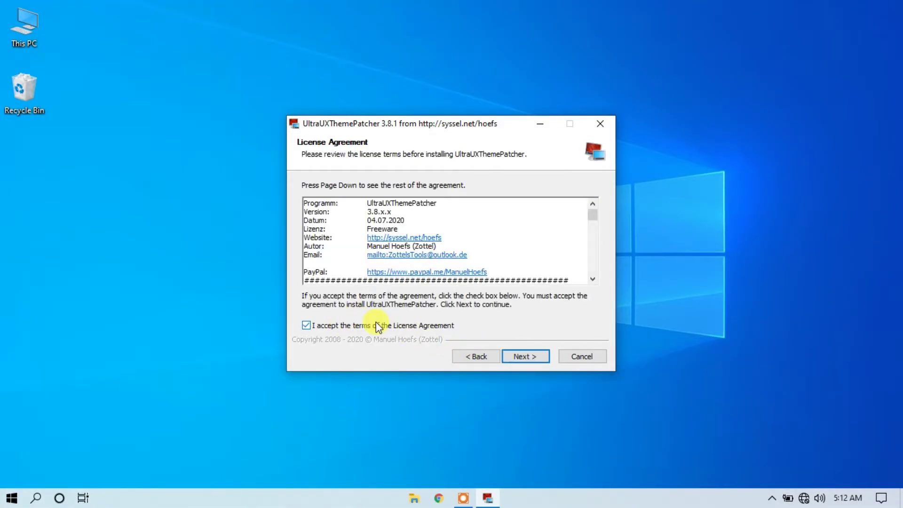
{"action": "left_click", "coordinate": [524, 357]}
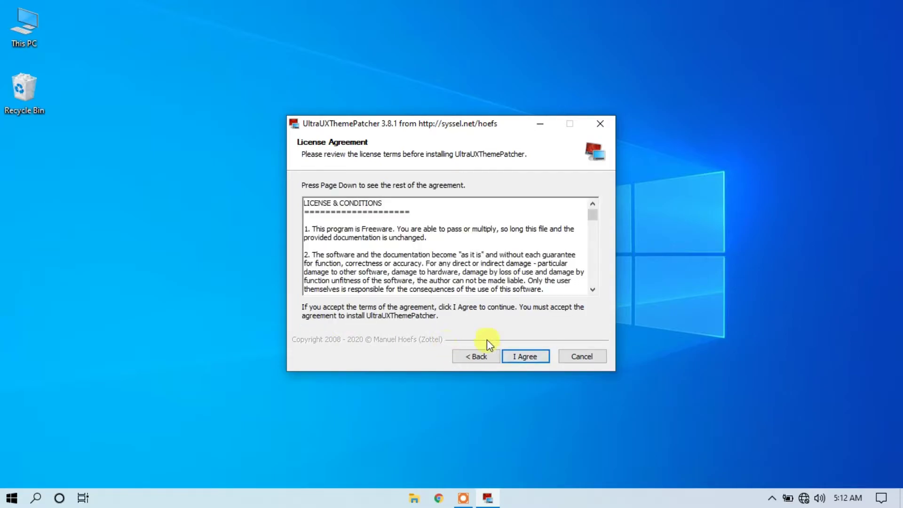
{"action": "left_click", "coordinate": [518, 357]}
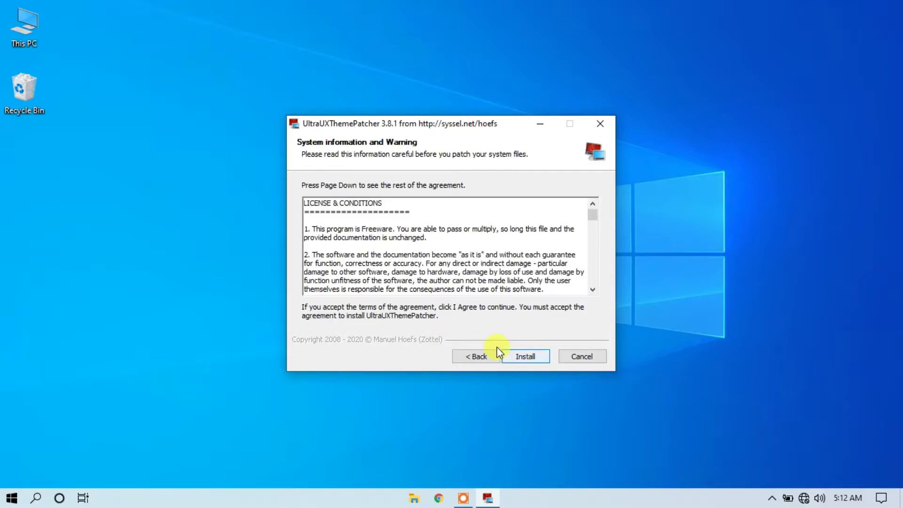
{"action": "left_click", "coordinate": [523, 356]}
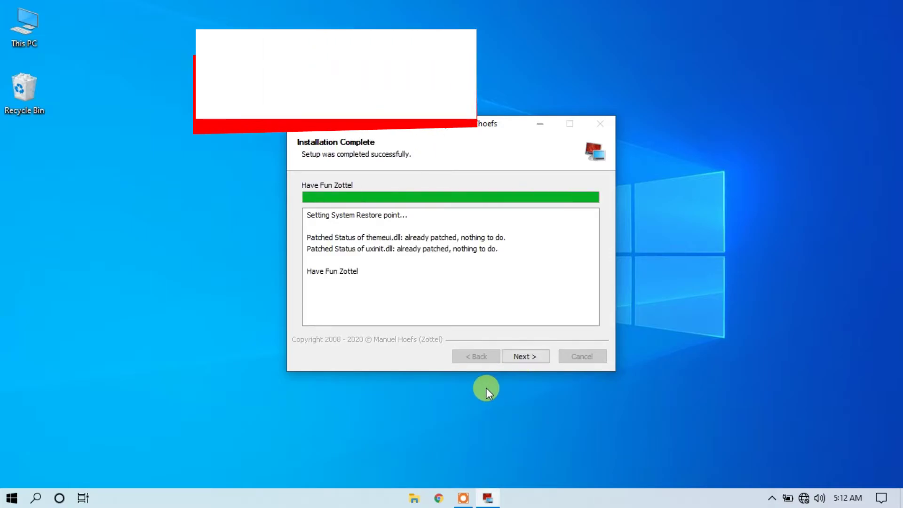
{"action": "left_click", "coordinate": [526, 359]}
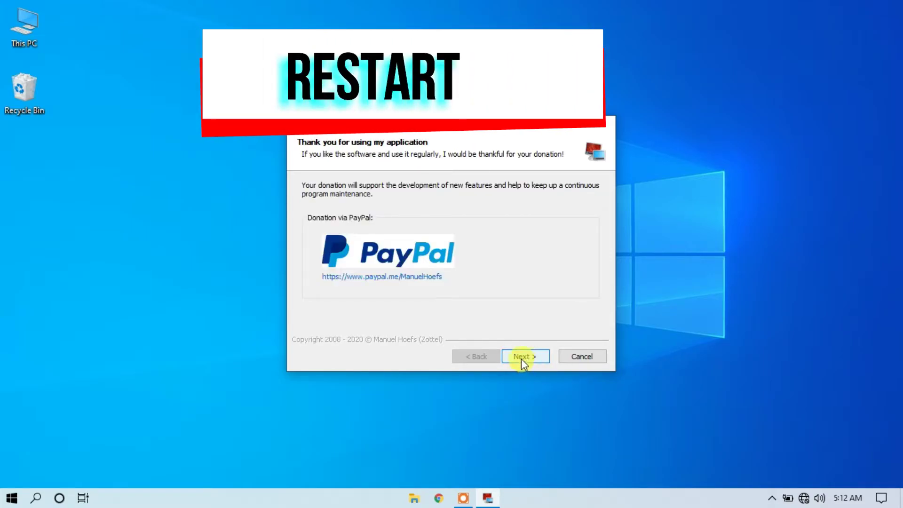
{"action": "left_click", "coordinate": [524, 358]}
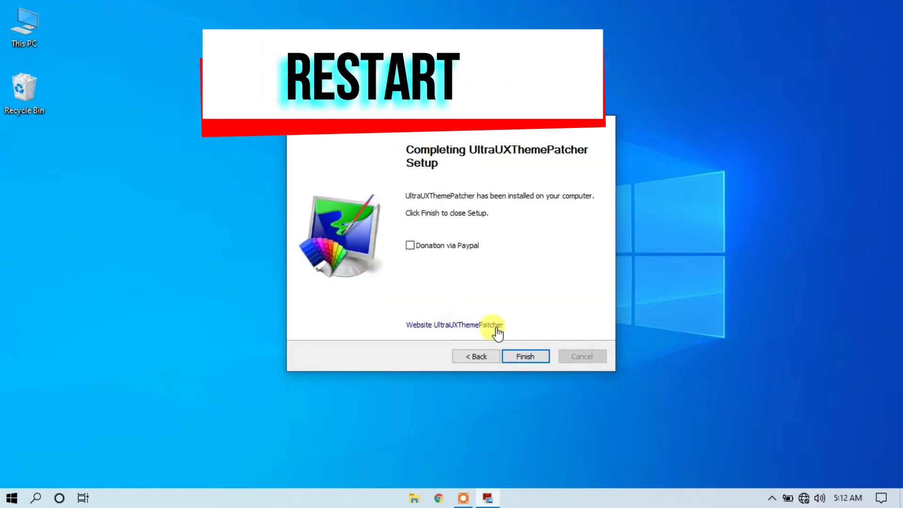
{"action": "left_click", "coordinate": [524, 358]}
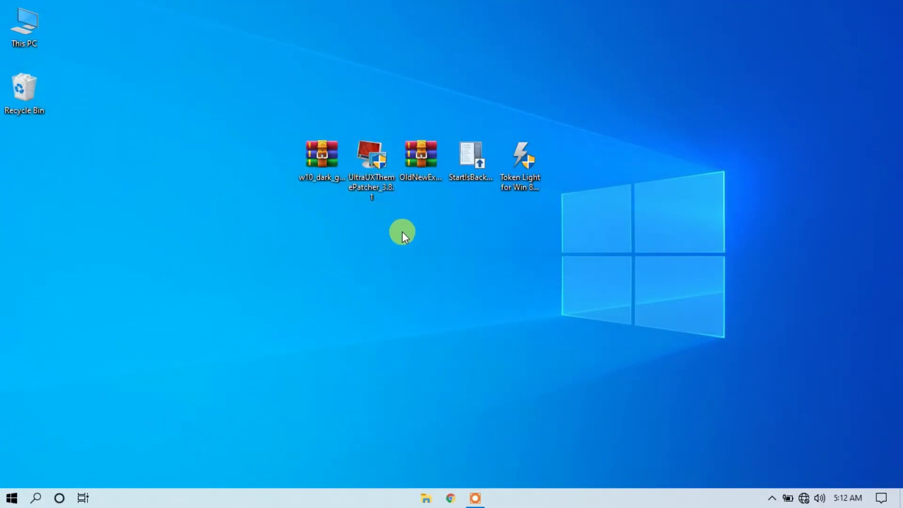
Step: Extract the w10_dark_graphite archive into its own desktop folder and place that folder near the archive
{"action": "left_click", "coordinate": [320, 167]}
{"action": "right_click", "coordinate": [320, 167]}
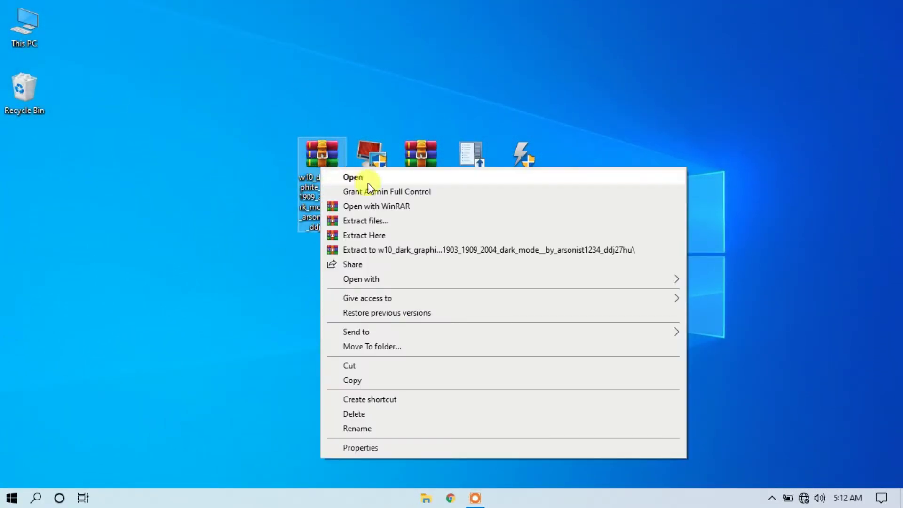
{"action": "left_click", "coordinate": [372, 222]}
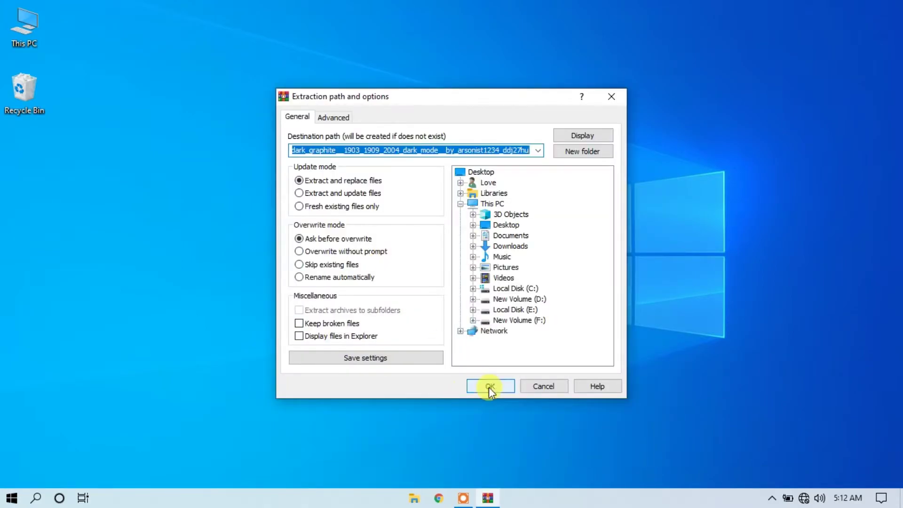
{"action": "left_click", "coordinate": [489, 386]}
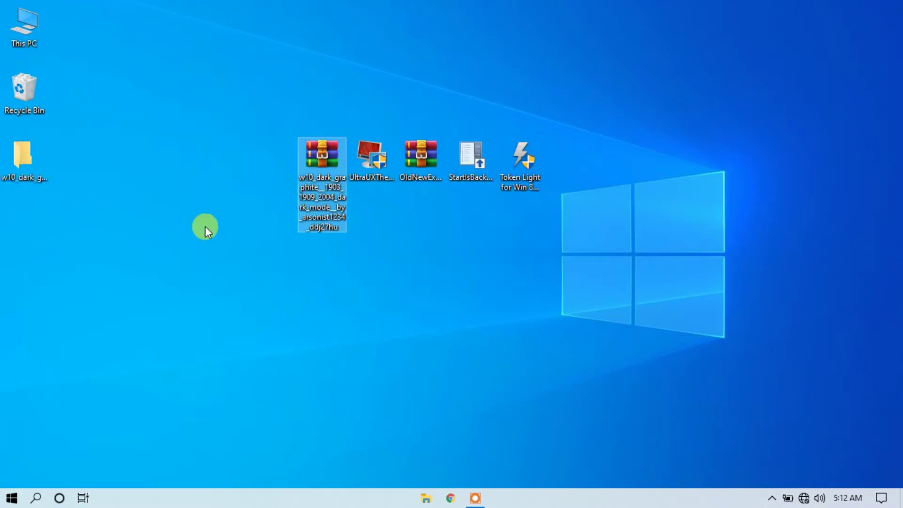
{"action": "left_click_drag", "start_coordinate": [22, 153], "coordinate": [210, 163]}
Step: Copy the W10_Dark_Graphite folder and theme file from the extracted W10_Dark_Graphite\Theme folder, and close the window
{"action": "double_click", "coordinate": [219, 154]}
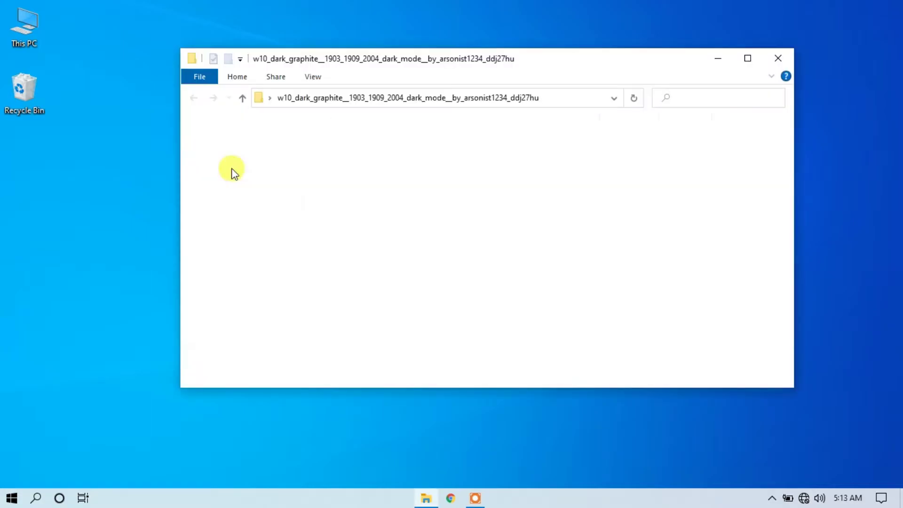
{"action": "double_click", "coordinate": [349, 143]}
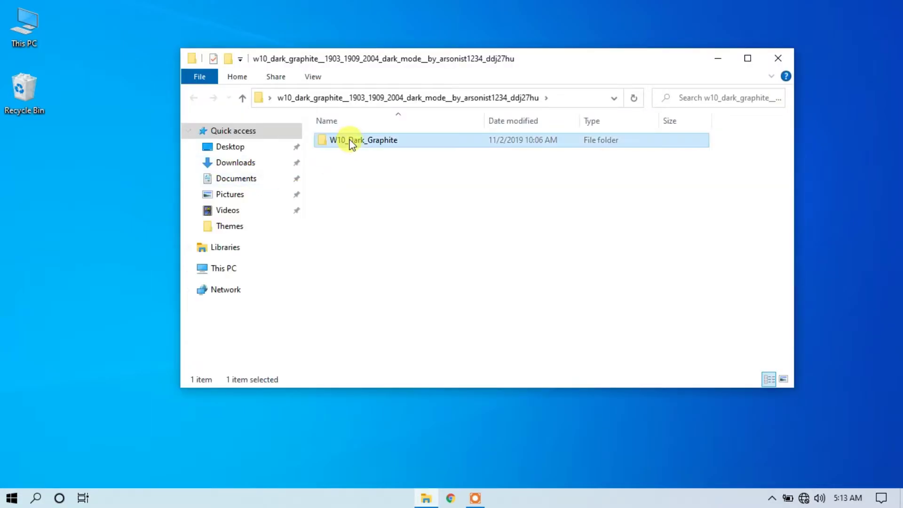
{"action": "double_click", "coordinate": [349, 188]}
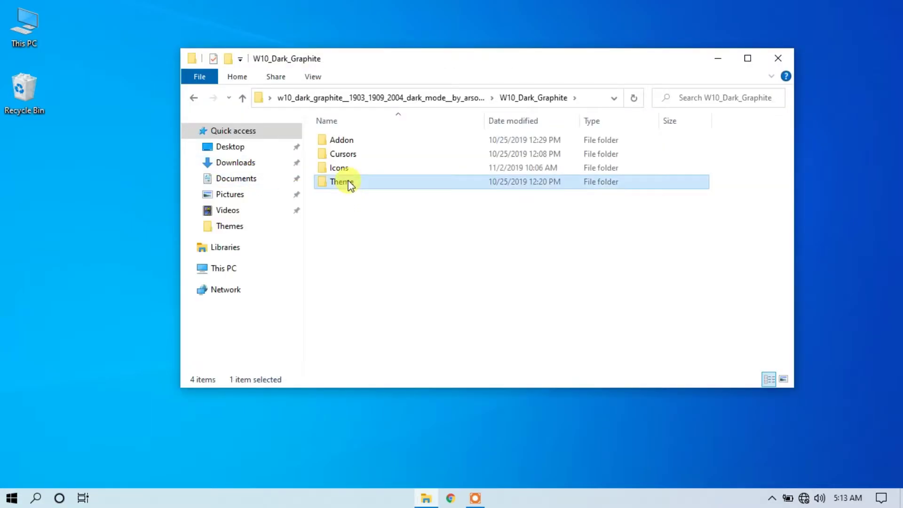
{"action": "left_click_drag", "start_coordinate": [356, 182], "coordinate": [365, 138]}
{"action": "right_click", "coordinate": [365, 139]}
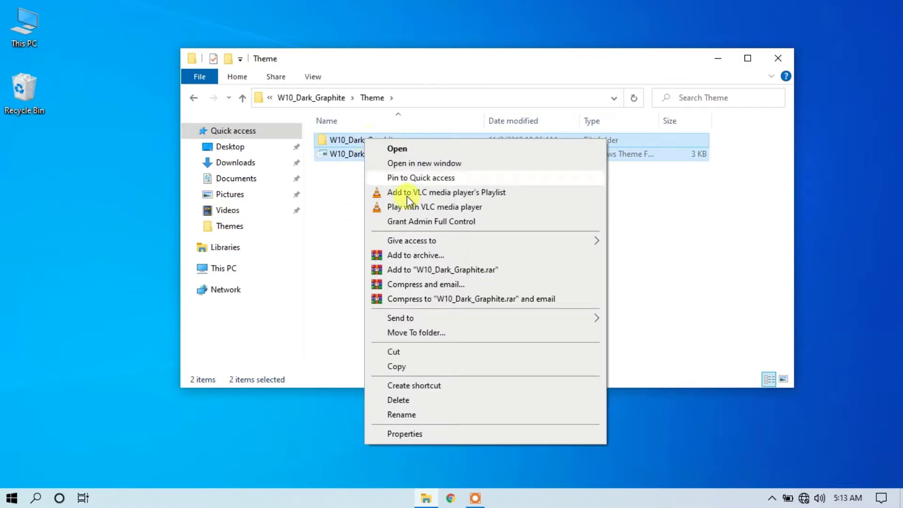
{"action": "left_click", "coordinate": [393, 370]}
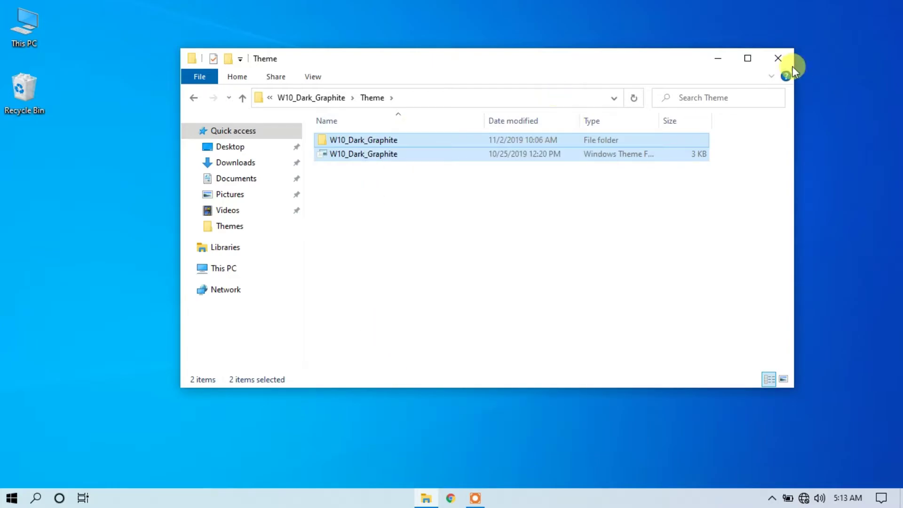
{"action": "left_click", "coordinate": [783, 58]}
Step: Open the Themes folder at C:\Windows\Resources\Themes, starting from This PC
{"action": "left_click", "coordinate": [26, 31]}
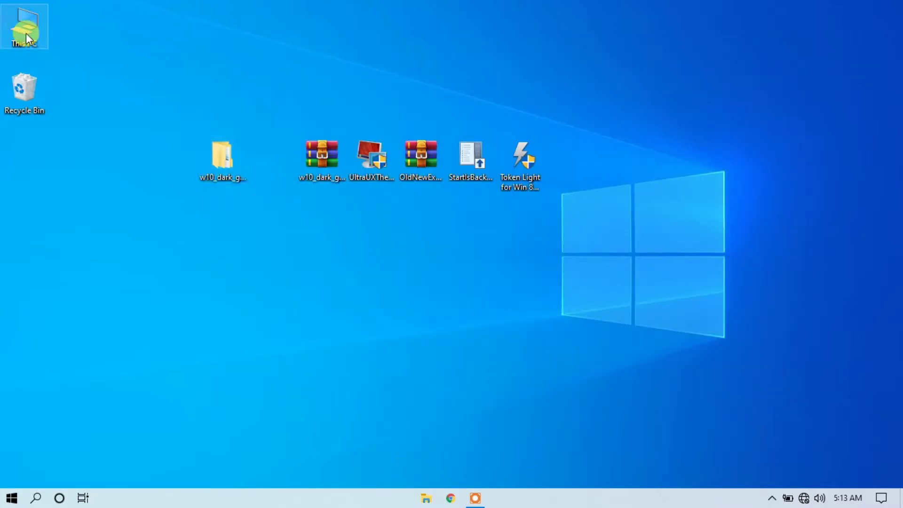
{"action": "key", "text": "Return"}
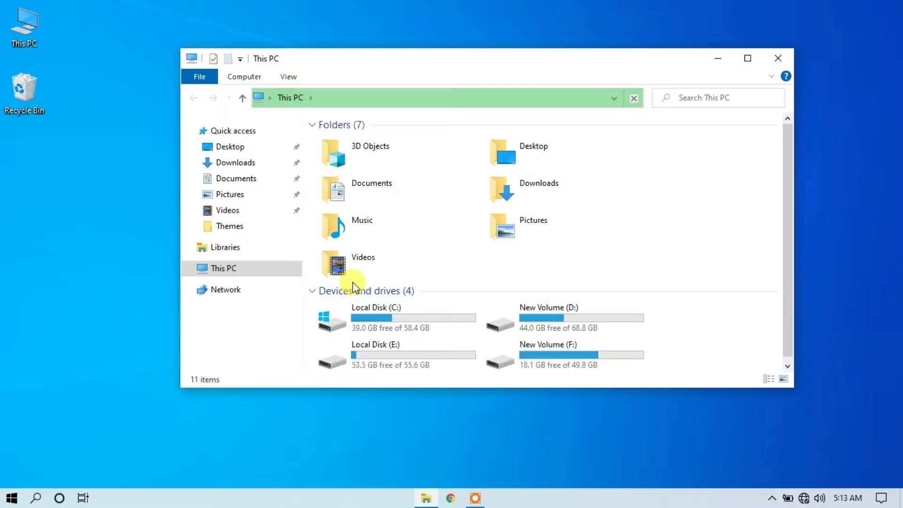
{"action": "double_click", "coordinate": [375, 318]}
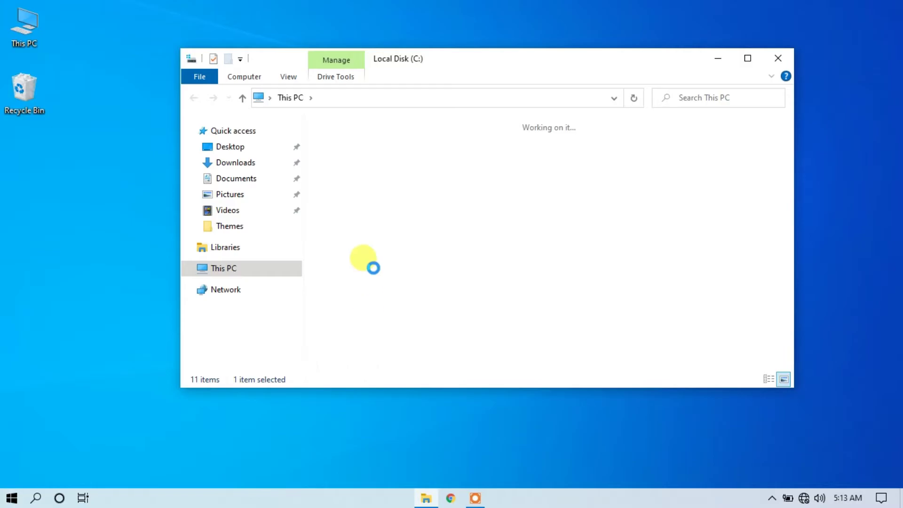
{"action": "left_click", "coordinate": [668, 175]}
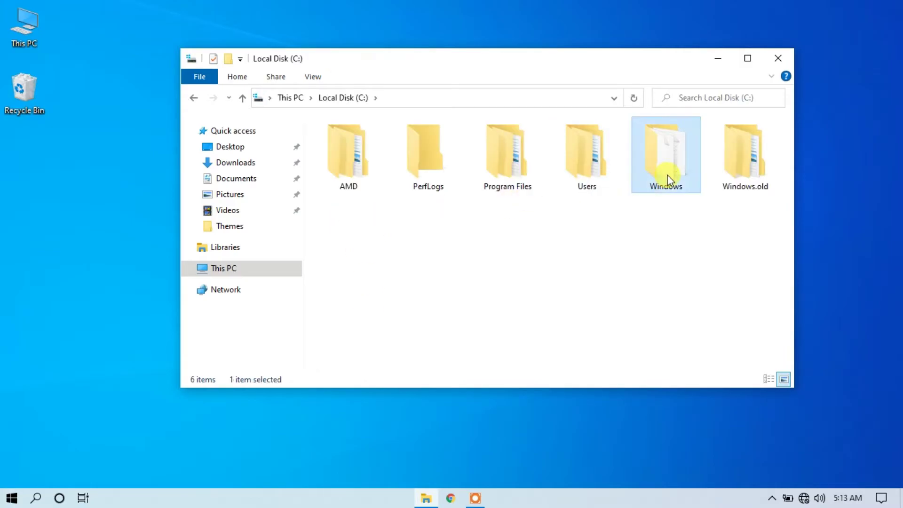
{"action": "double_click", "coordinate": [667, 175]}
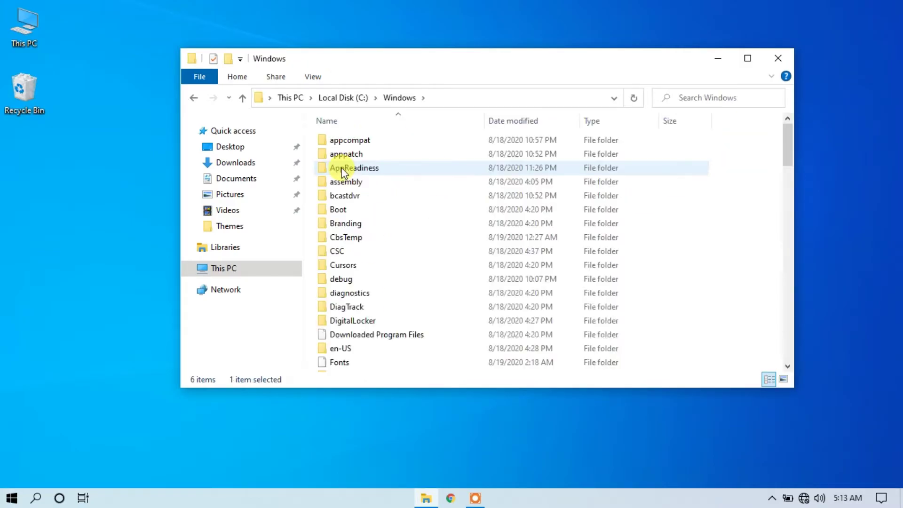
{"action": "scroll", "coordinate": [348, 155], "scroll_direction": "down", "scroll_amount": 3}
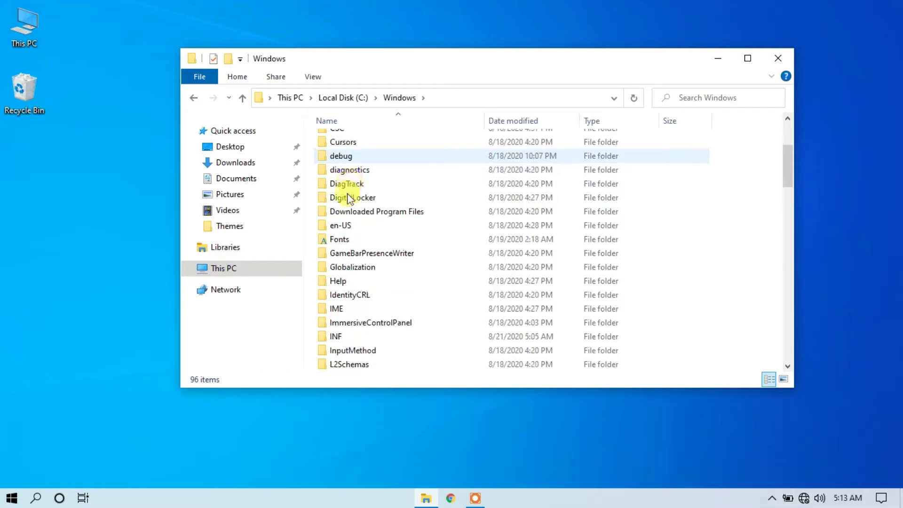
{"action": "scroll", "coordinate": [347, 197], "scroll_direction": "down", "scroll_amount": 13}
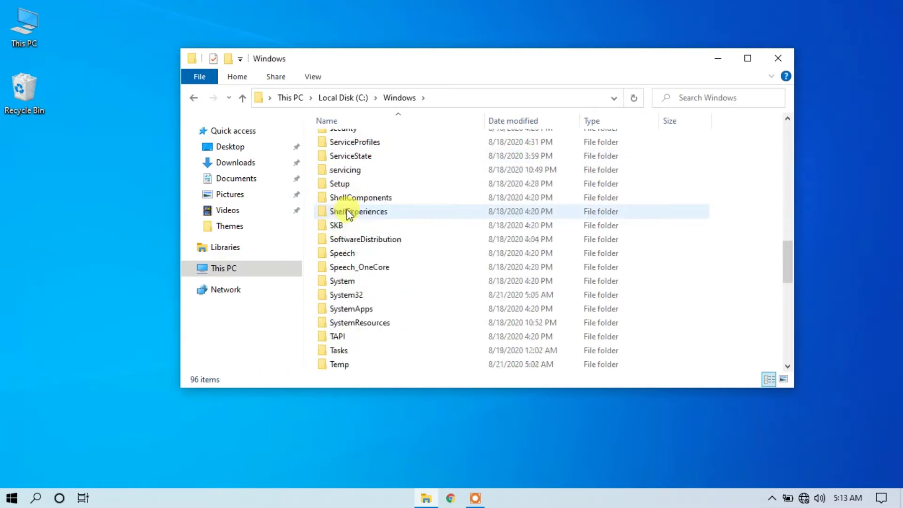
{"action": "scroll", "coordinate": [346, 210], "scroll_direction": "up", "scroll_amount": 2}
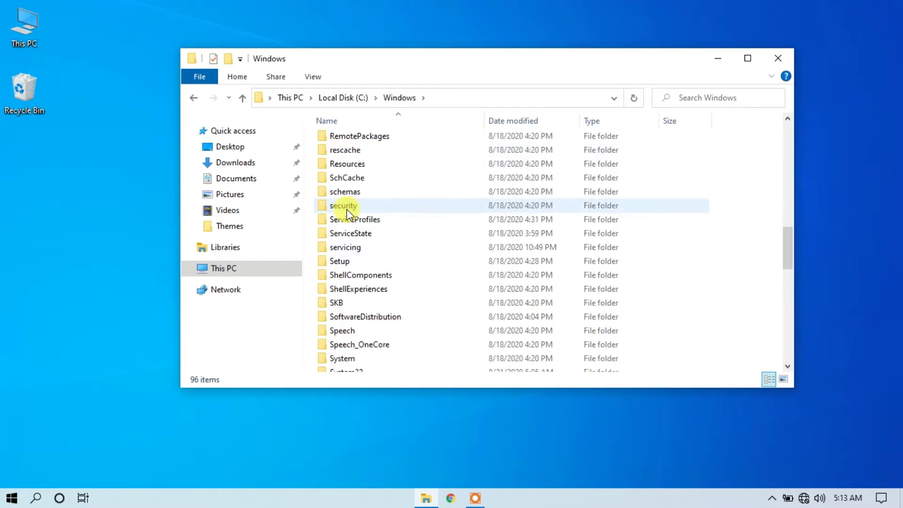
{"action": "left_click", "coordinate": [353, 166]}
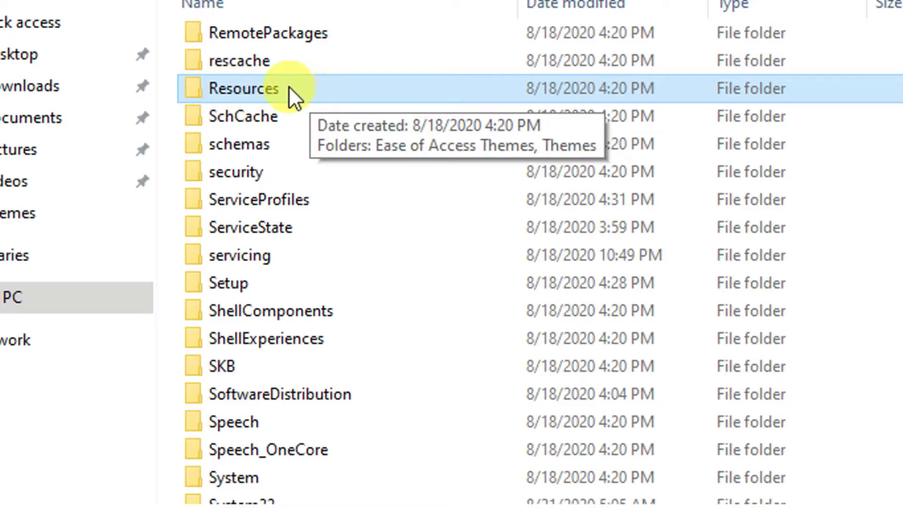
{"action": "key", "text": "ctrl+c"}
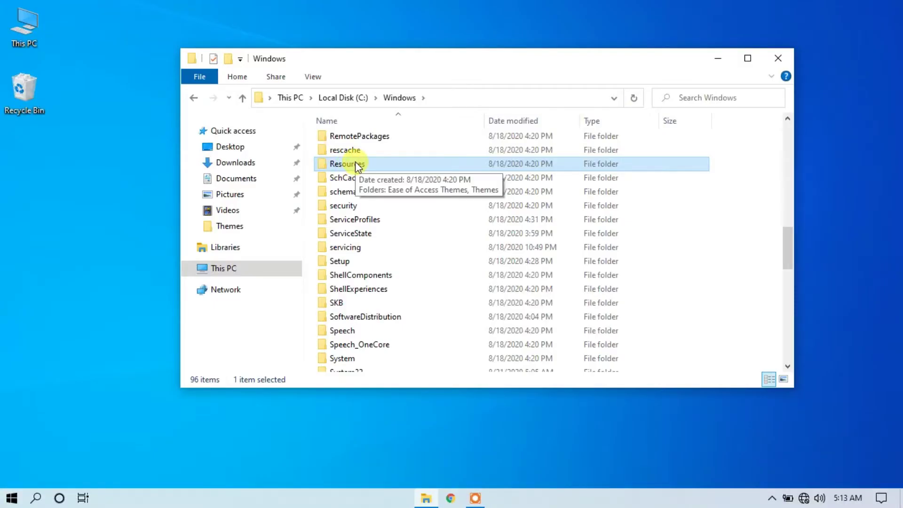
{"action": "double_click", "coordinate": [356, 164]}
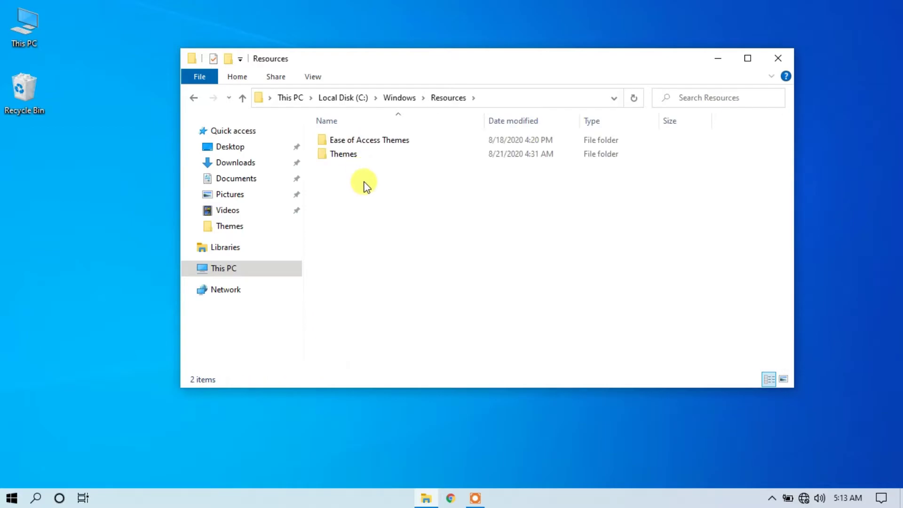
{"action": "left_click", "coordinate": [346, 162]}
{"action": "double_click", "coordinate": [345, 161]}
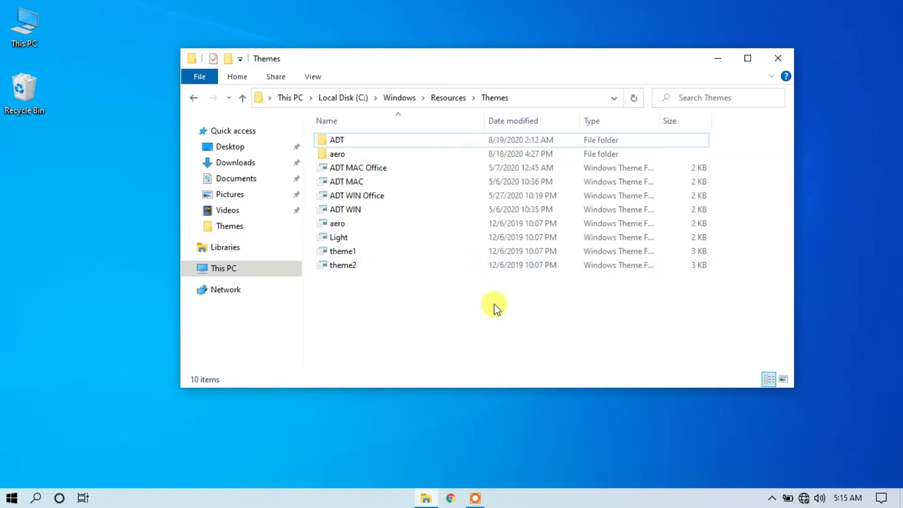
Step: Paste the copied W10_Dark_Graphite folder and theme file into Themes, granting administrator permission for all current items, and close the window
{"action": "right_click", "coordinate": [494, 308]}
{"action": "left_click", "coordinate": [523, 206]}
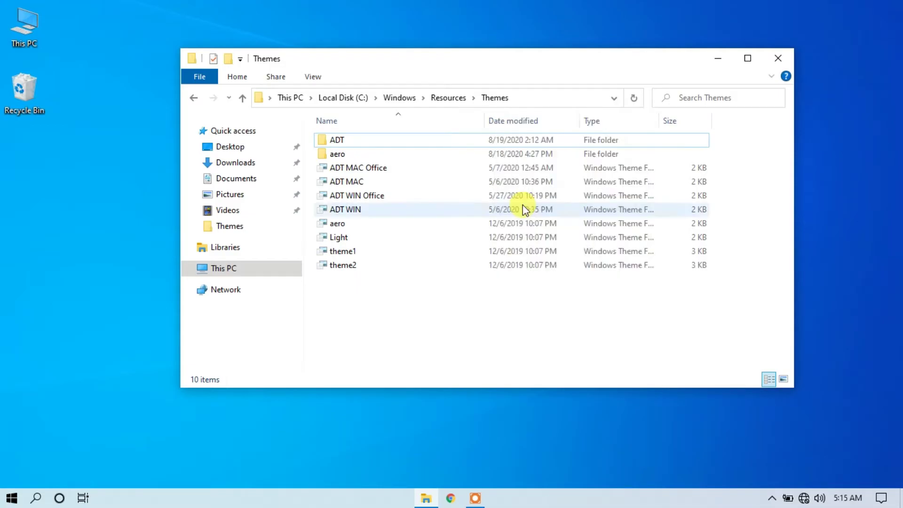
{"action": "left_click", "coordinate": [342, 168]}
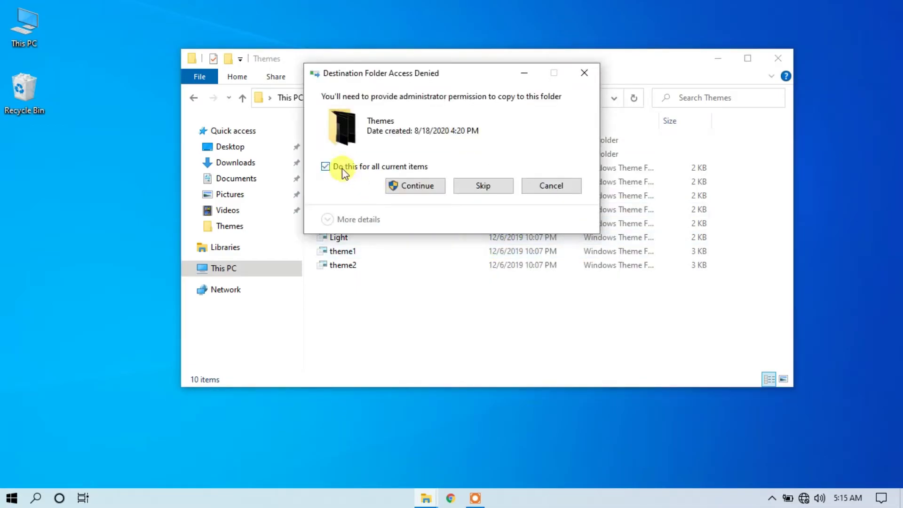
{"action": "left_click", "coordinate": [410, 186]}
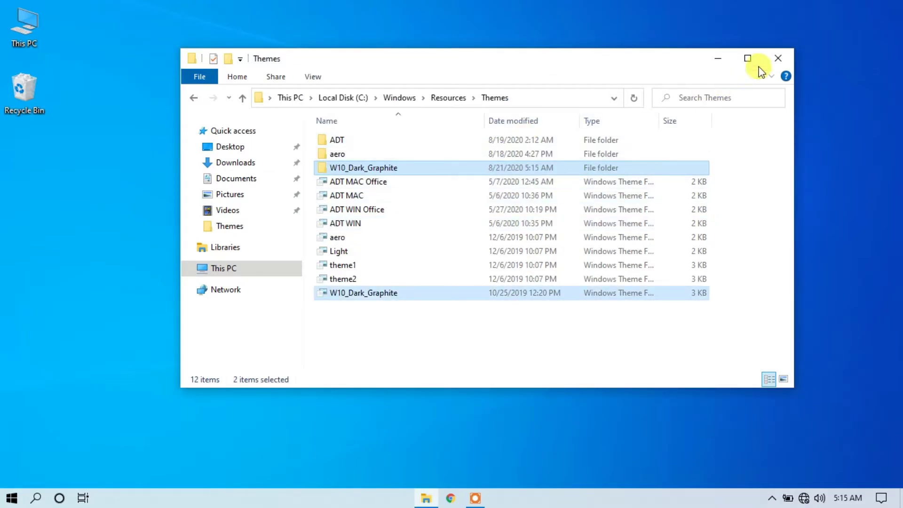
{"action": "left_click", "coordinate": [774, 59]}
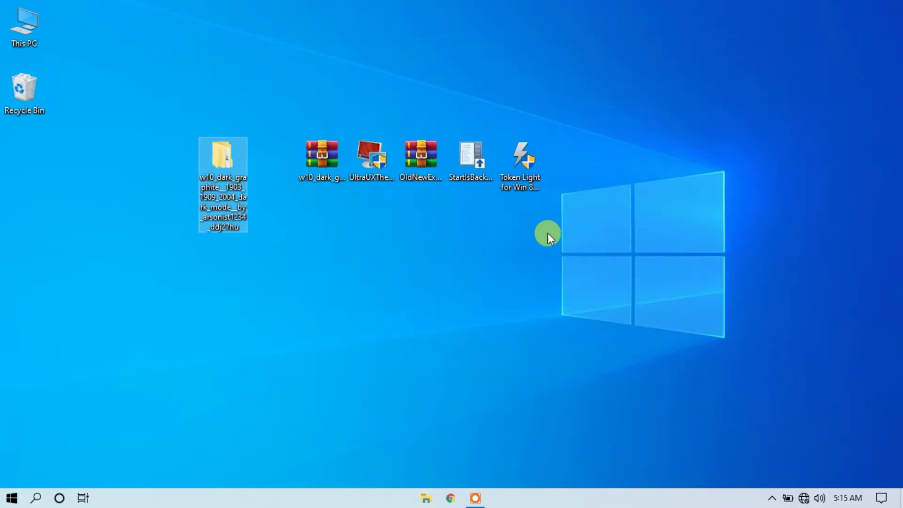
Step: Apply the W10_Dark_Graphite theme in the desktop's personalization settings and close Settings
{"action": "right_click", "coordinate": [598, 204]}
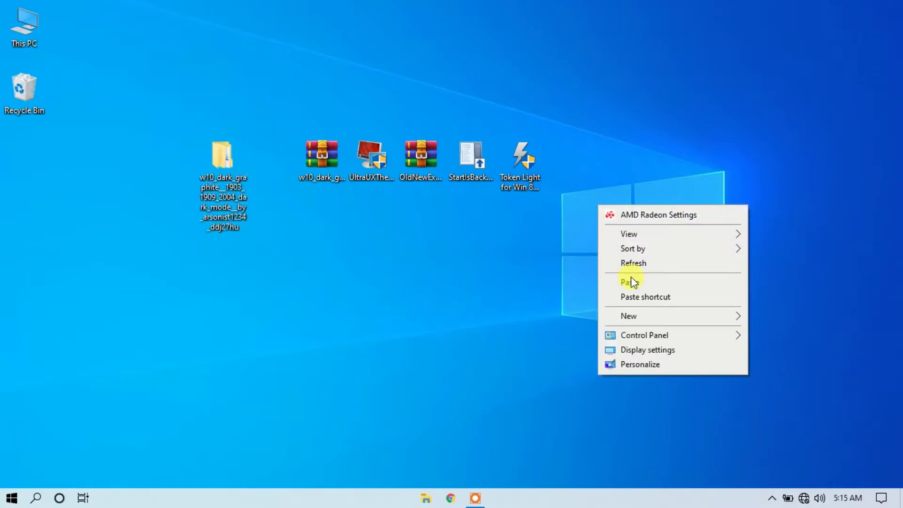
{"action": "left_click", "coordinate": [625, 363]}
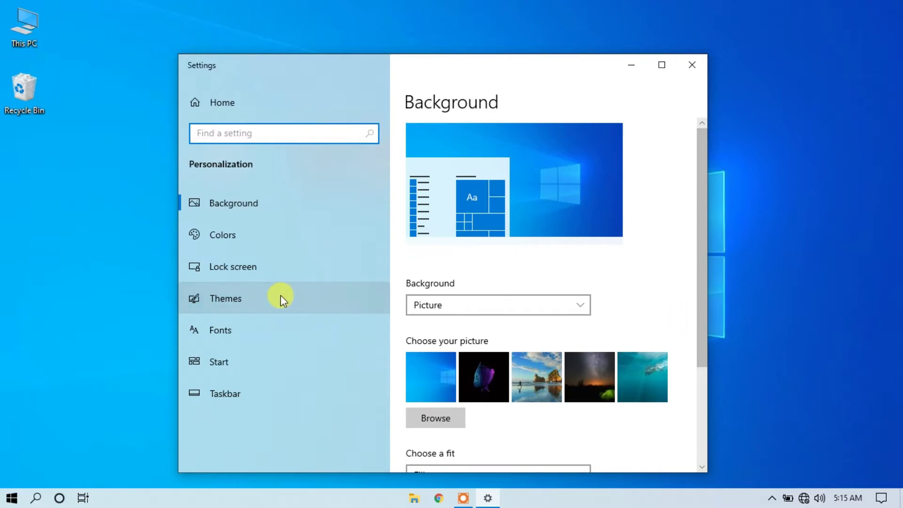
{"action": "left_click", "coordinate": [242, 301]}
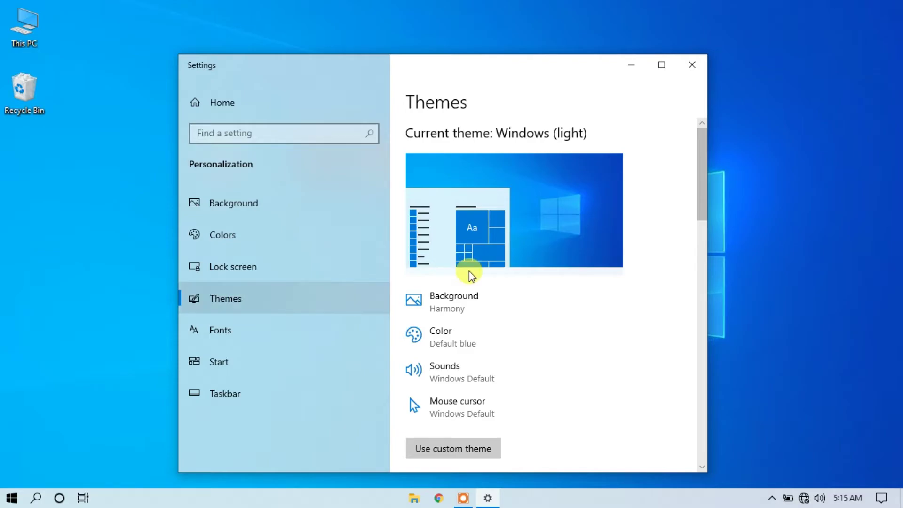
{"action": "left_click_drag", "start_coordinate": [700, 193], "coordinate": [597, 405]}
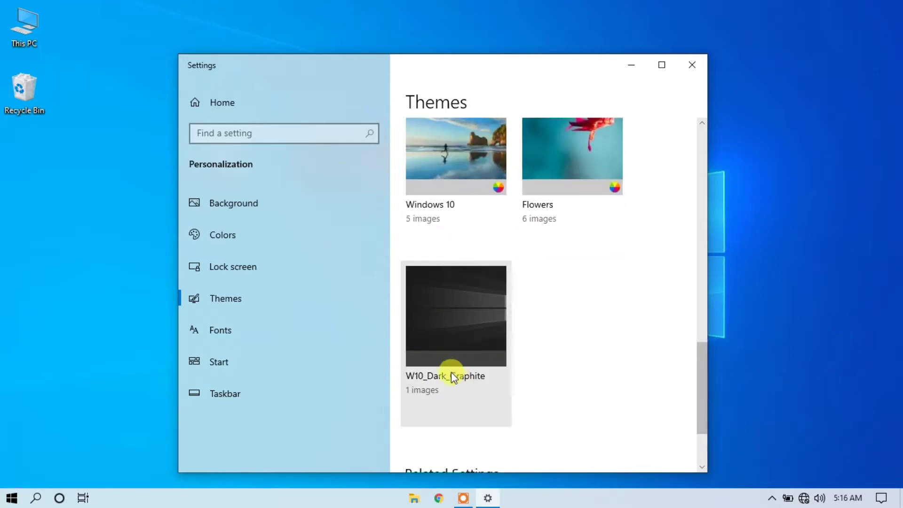
{"action": "left_click", "coordinate": [428, 374]}
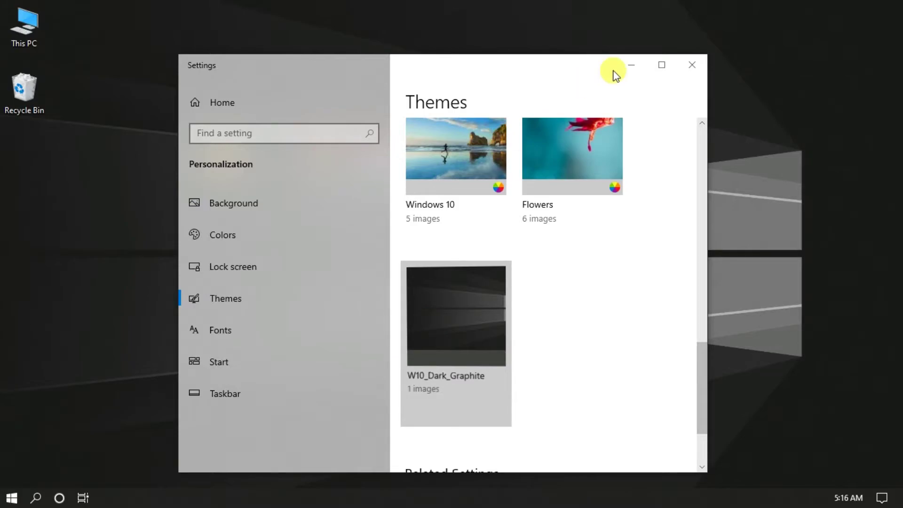
{"action": "left_click", "coordinate": [693, 64]}
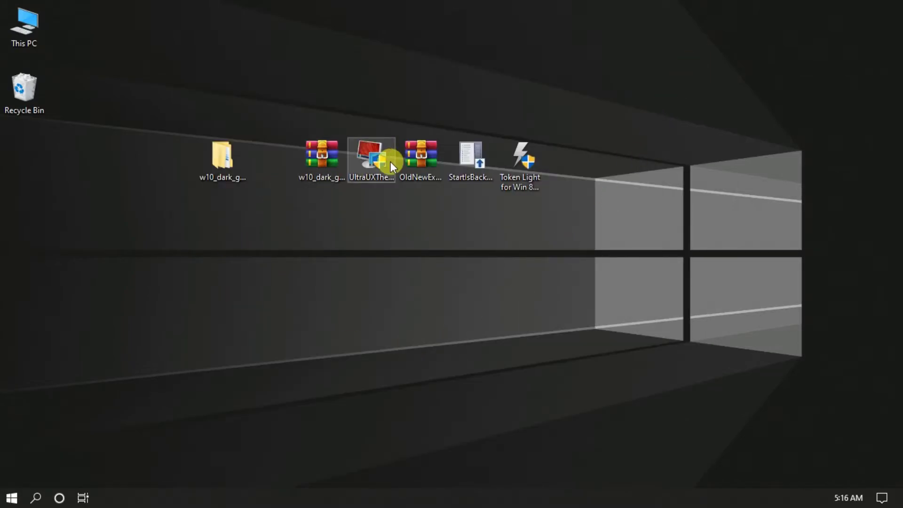
Step: Launch the StartIsBack installer from the desktop and install it for everyone
{"action": "left_click", "coordinate": [466, 159]}
{"action": "double_click", "coordinate": [467, 158]}
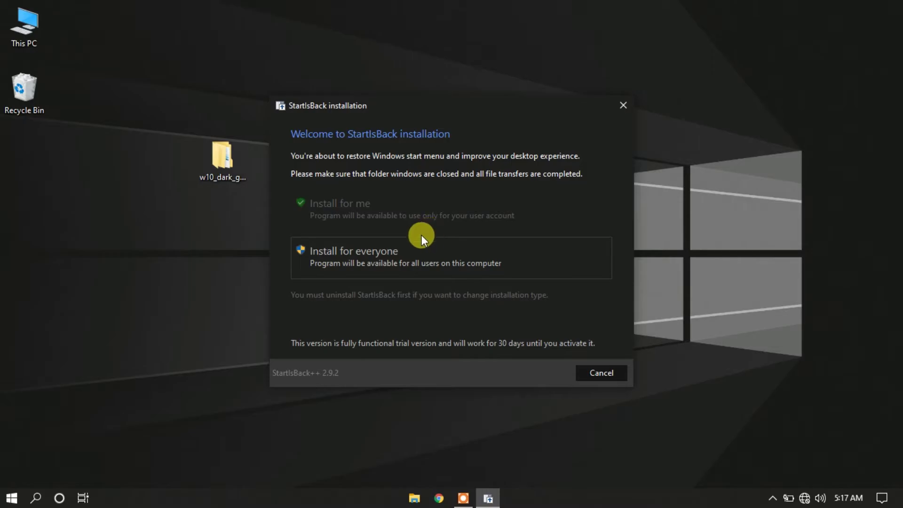
{"action": "left_click", "coordinate": [384, 260]}
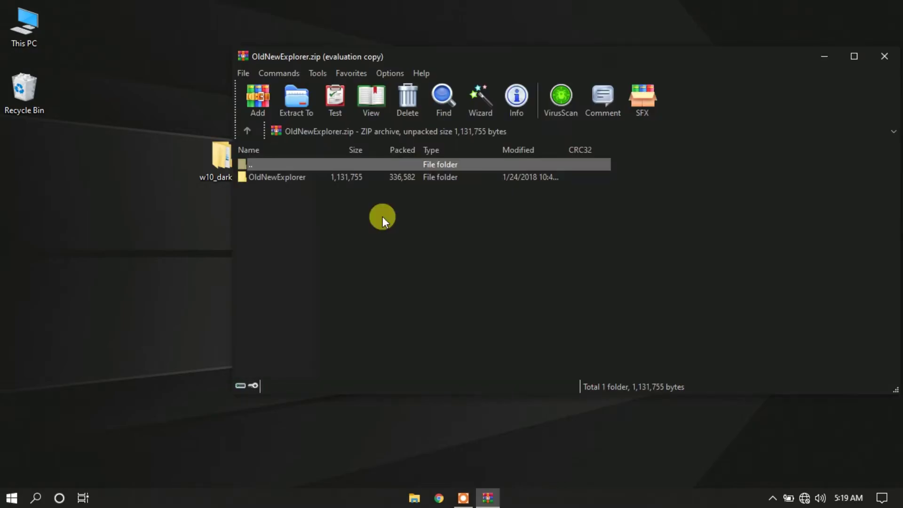
Step: Extract OldNewExplorer.zip into an OldNewExplorer folder on the desktop and close the archive
{"action": "left_click", "coordinate": [293, 94]}
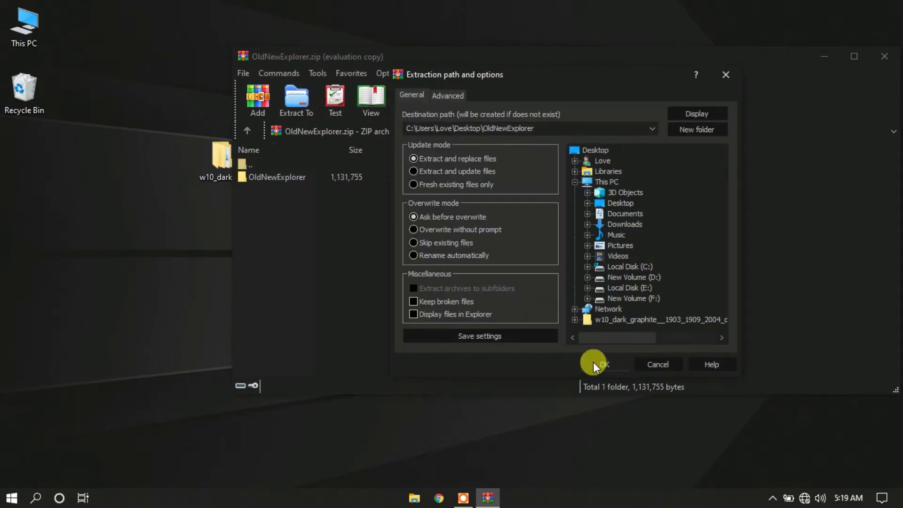
{"action": "left_click", "coordinate": [594, 362]}
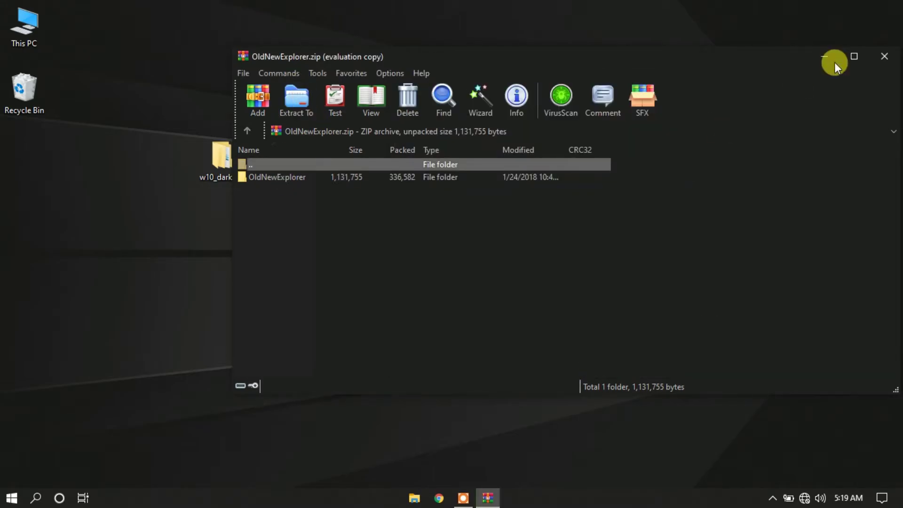
{"action": "left_click", "coordinate": [883, 56]}
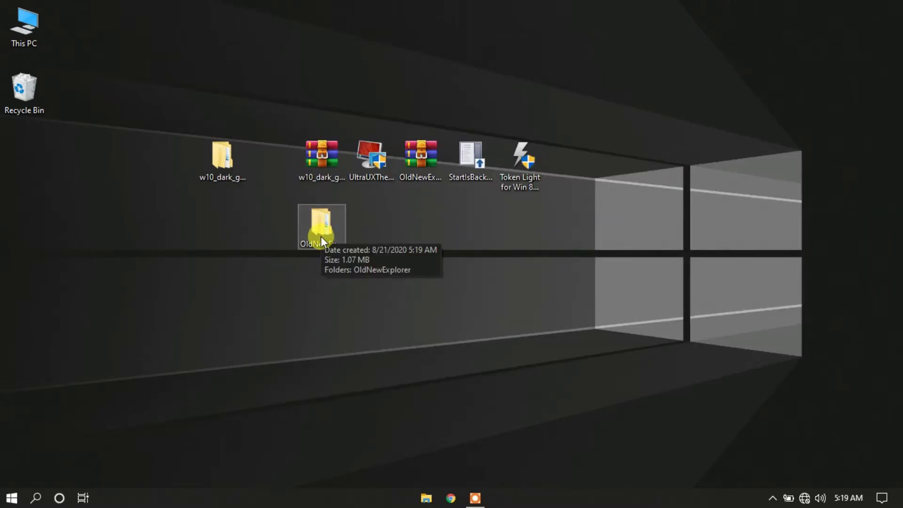
Step: Launch the OldNewExplorerCfg application from the extracted OldNewExplorer\OldNewExplorer folder
{"action": "double_click", "coordinate": [323, 238]}
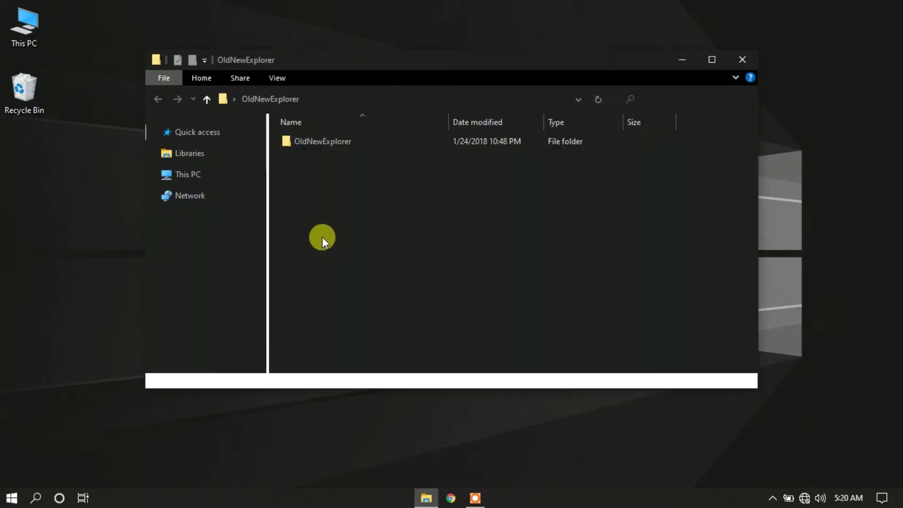
{"action": "double_click", "coordinate": [315, 144]}
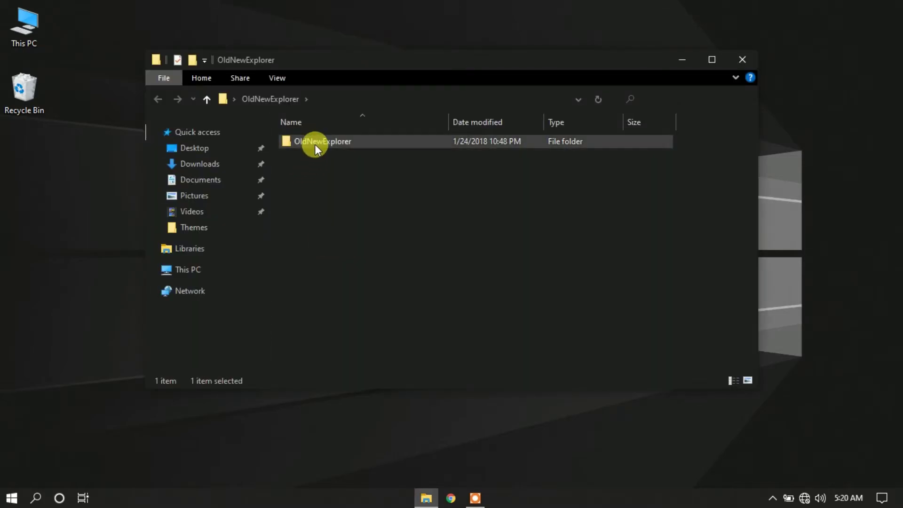
{"action": "double_click", "coordinate": [314, 171]}
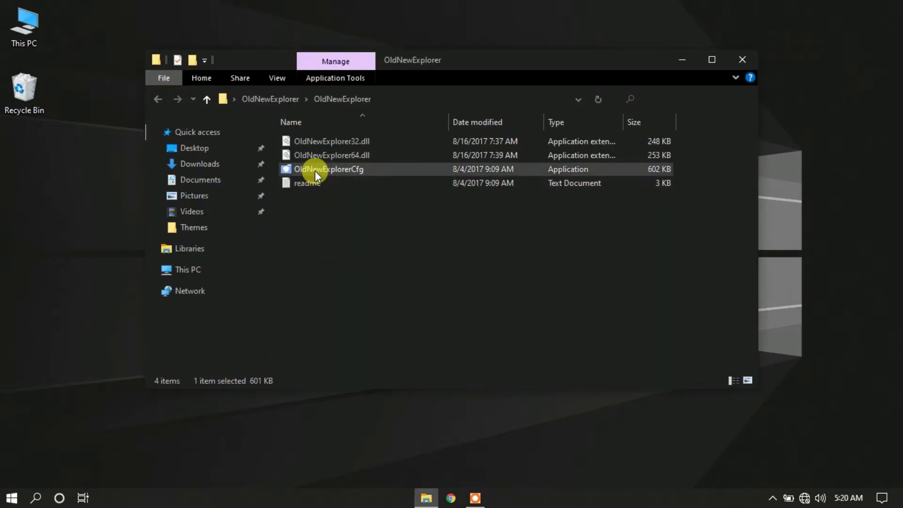
Step: Enable classical drive grouping, libraries with folders hidden, and the command bar with all five of its sub-options, and install the shell extension
{"action": "left_click", "coordinate": [335, 163]}
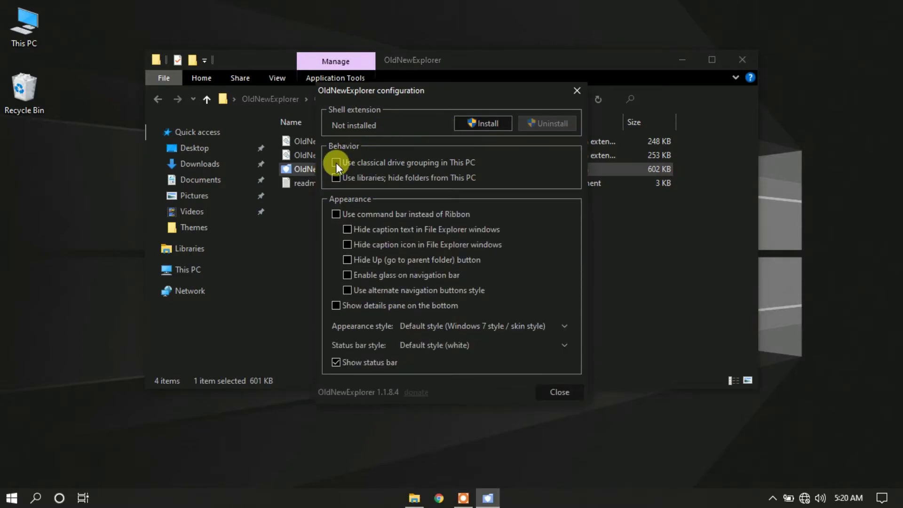
{"action": "left_click", "coordinate": [336, 214]}
{"action": "left_click", "coordinate": [347, 229]}
{"action": "left_click", "coordinate": [347, 245]}
{"action": "left_click", "coordinate": [347, 260]}
{"action": "left_click", "coordinate": [347, 275]}
{"action": "left_click", "coordinate": [422, 291]}
{"action": "left_click", "coordinate": [471, 126]}
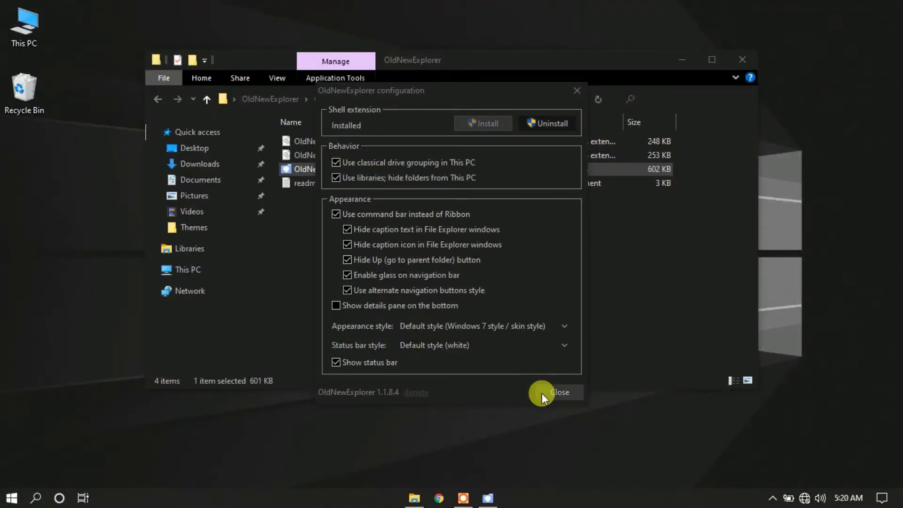
Step: Close the OldNewExplorer configuration and its folder window, and open This PC to check the changed Explorer layout
{"action": "left_click", "coordinate": [546, 394]}
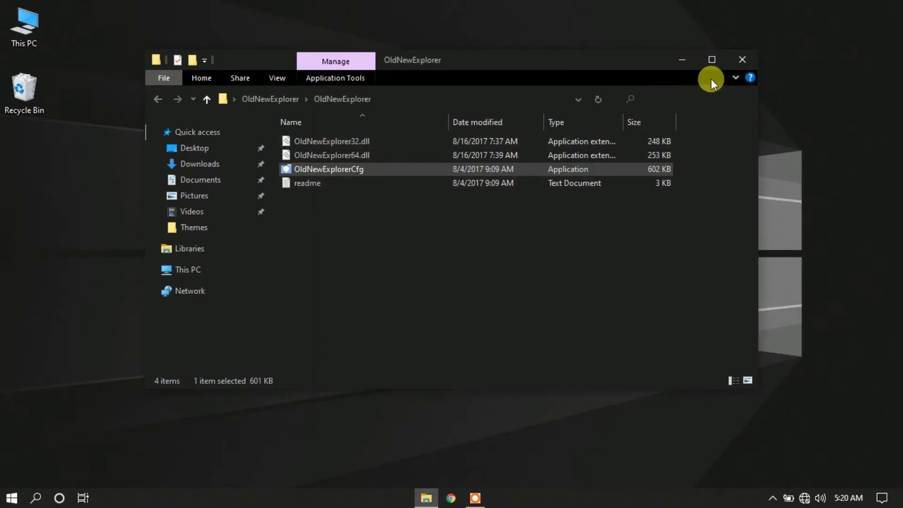
{"action": "left_click", "coordinate": [738, 63]}
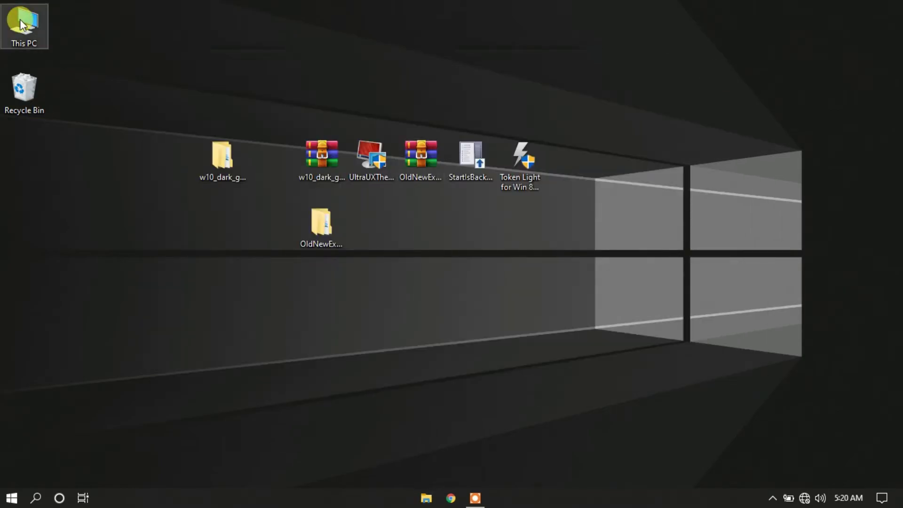
{"action": "double_click", "coordinate": [33, 35]}
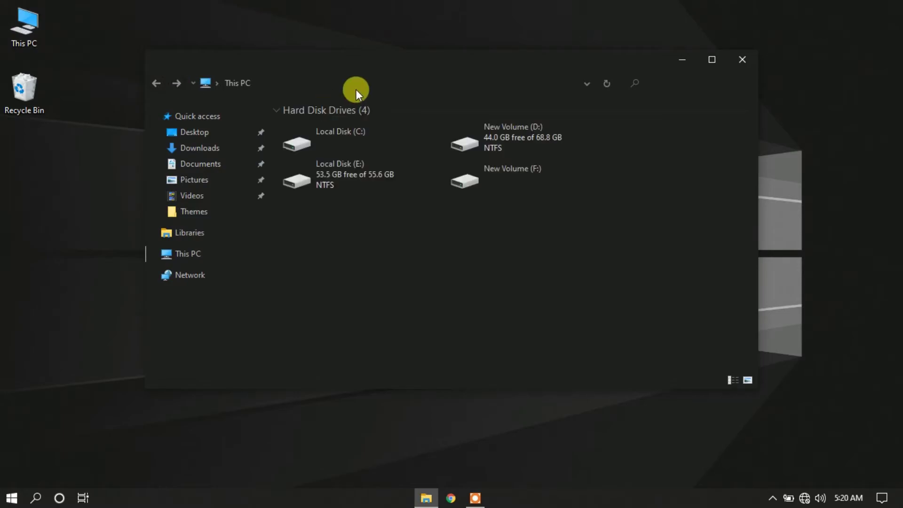
Step: Close the This PC window and launch the Token Light icon pack installer from the desktop
{"action": "left_click_drag", "start_coordinate": [383, 63], "coordinate": [381, 115]}
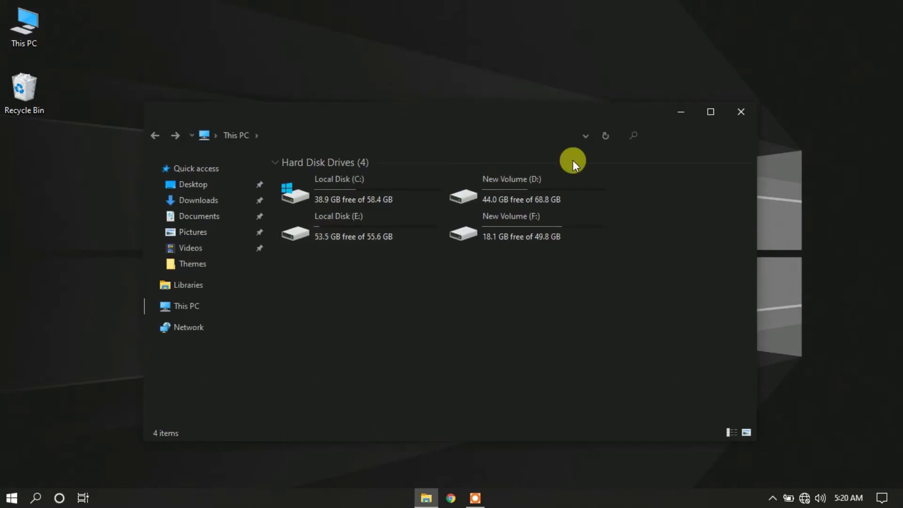
{"action": "left_click", "coordinate": [731, 113]}
{"action": "key", "text": "super"}
{"action": "left_click", "coordinate": [521, 159]}
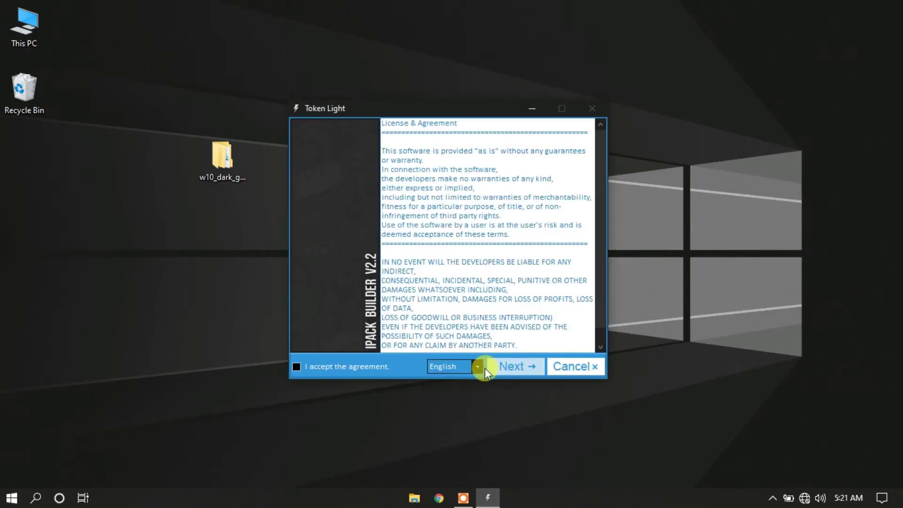
Step: Accept the Token Light agreement and patch all files with the icon pack, creating a restore point first
{"action": "left_click", "coordinate": [313, 369]}
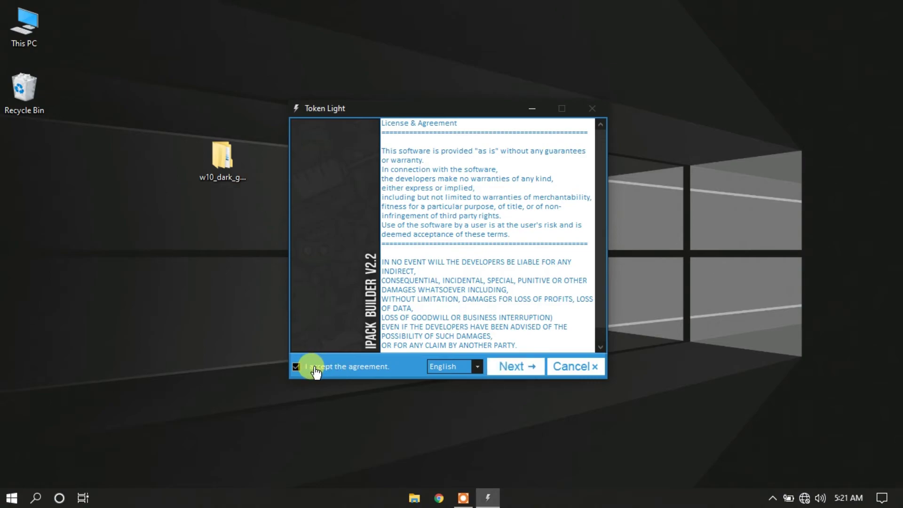
{"action": "left_click", "coordinate": [510, 367]}
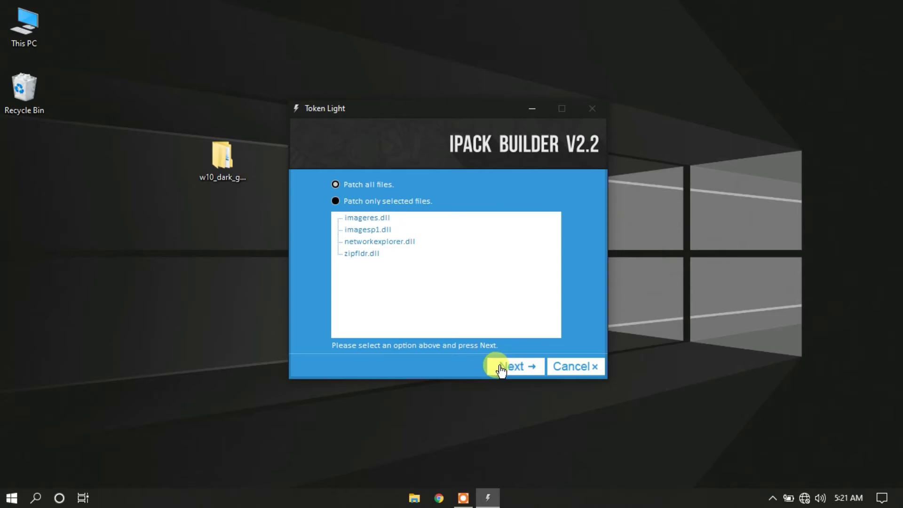
{"action": "left_click", "coordinate": [503, 368]}
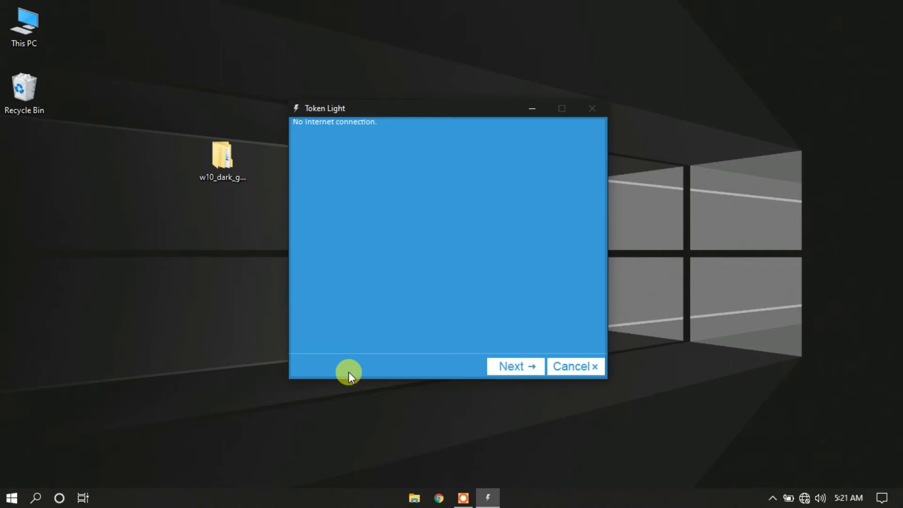
{"action": "left_click", "coordinate": [503, 366]}
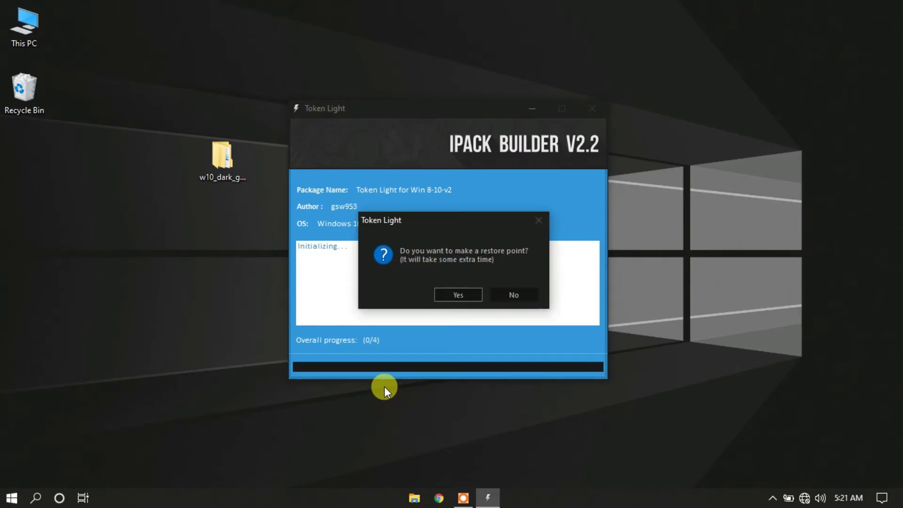
{"action": "left_click", "coordinate": [452, 296]}
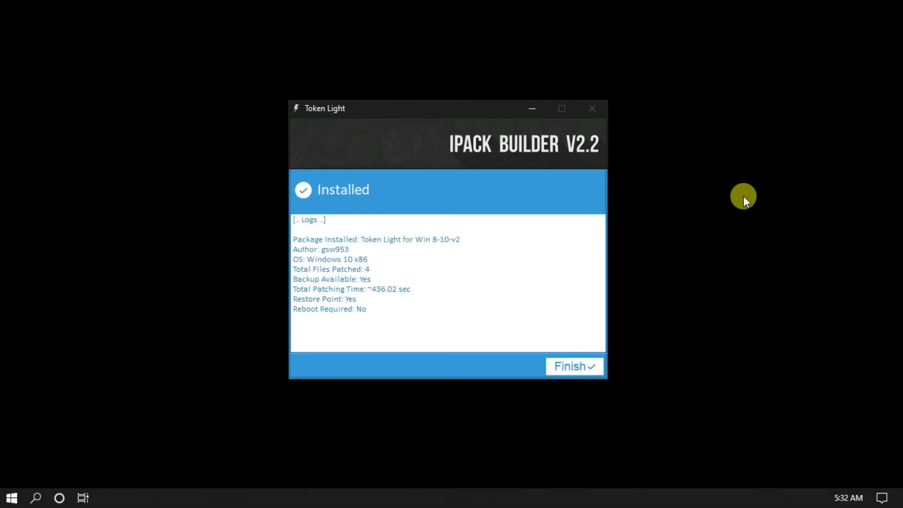
Step: Finish the Token Light installer and open This PC to check the new icons
{"action": "left_click", "coordinate": [579, 366]}
{"action": "right_click", "coordinate": [580, 362]}
{"action": "left_click", "coordinate": [616, 251]}
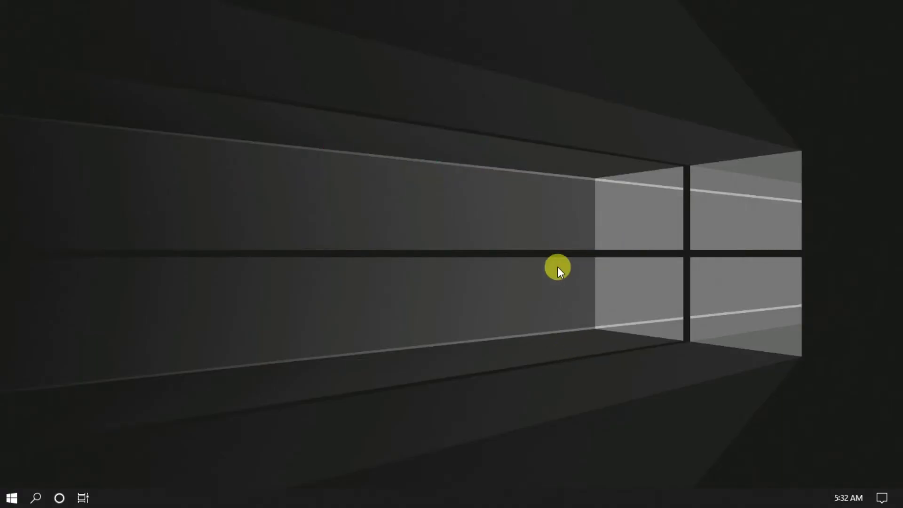
{"action": "left_click", "coordinate": [33, 32]}
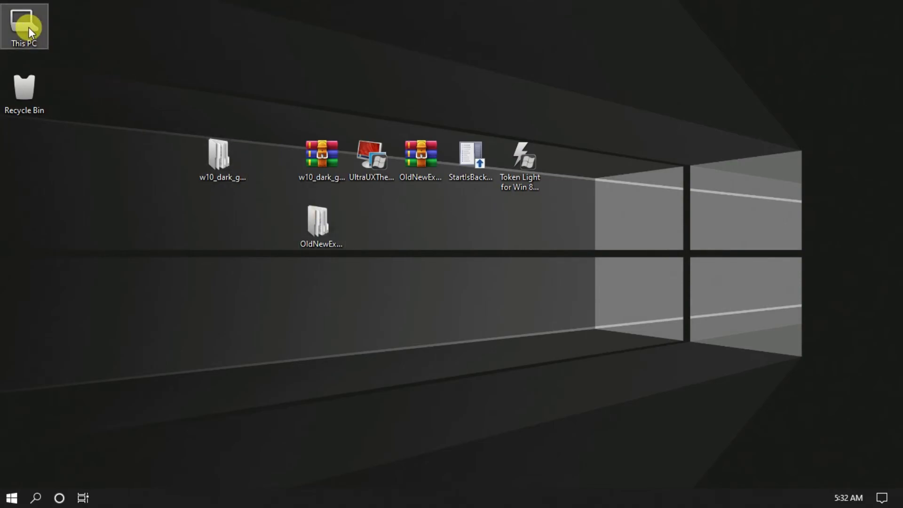
{"action": "double_click", "coordinate": [30, 28]}
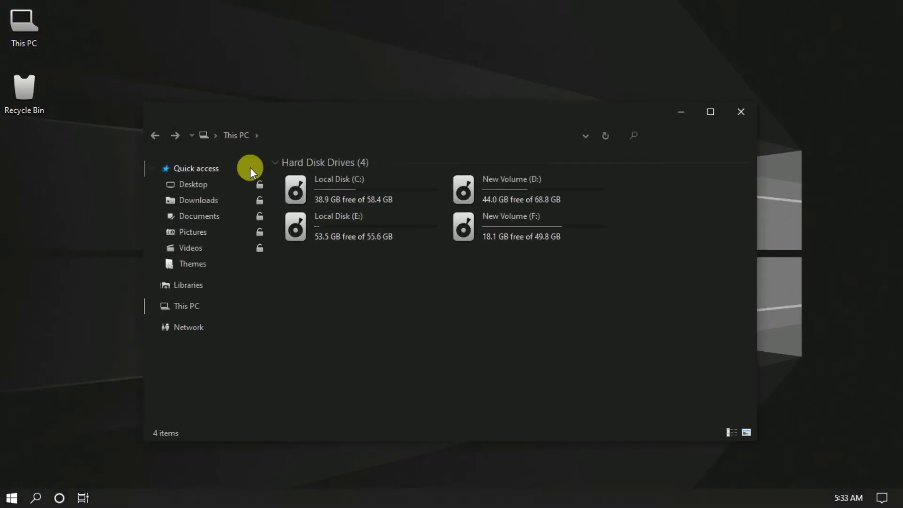
Step: Set the locked_up_by_fantasyart0102_dbbm61k picture from New folder (2)\New pic on drive E: as the desktop background
{"action": "left_click", "coordinate": [530, 203]}
{"action": "left_click", "coordinate": [379, 222]}
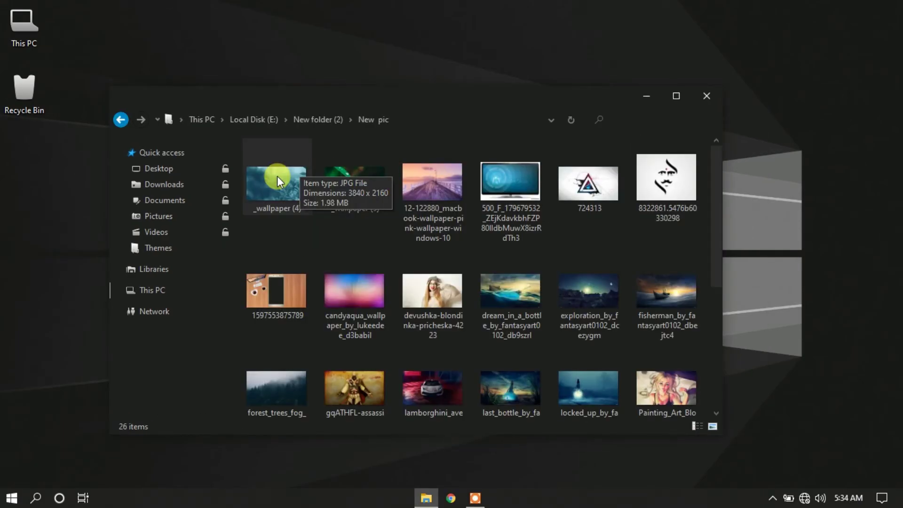
{"action": "scroll", "coordinate": [520, 312], "scroll_direction": "down", "scroll_amount": 3}
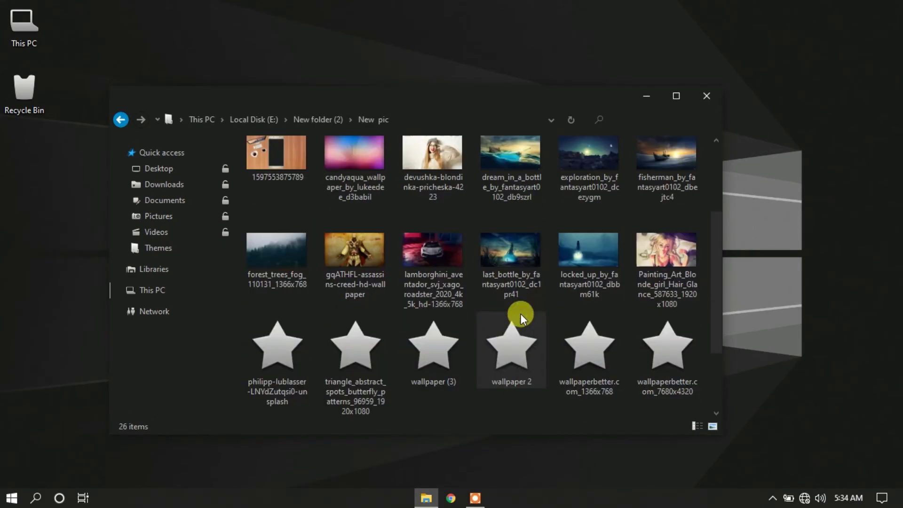
{"action": "scroll", "coordinate": [521, 314], "scroll_direction": "down", "scroll_amount": 3}
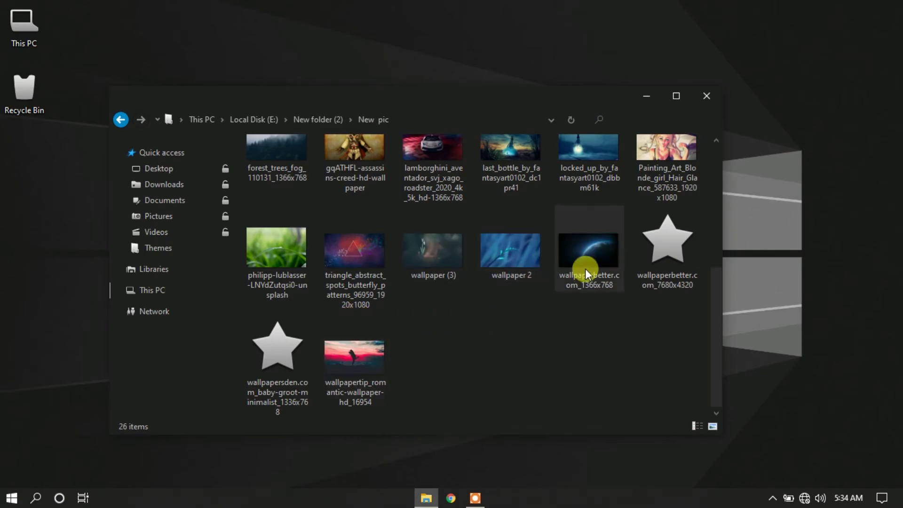
{"action": "scroll", "coordinate": [578, 182], "scroll_direction": "up", "scroll_amount": 1}
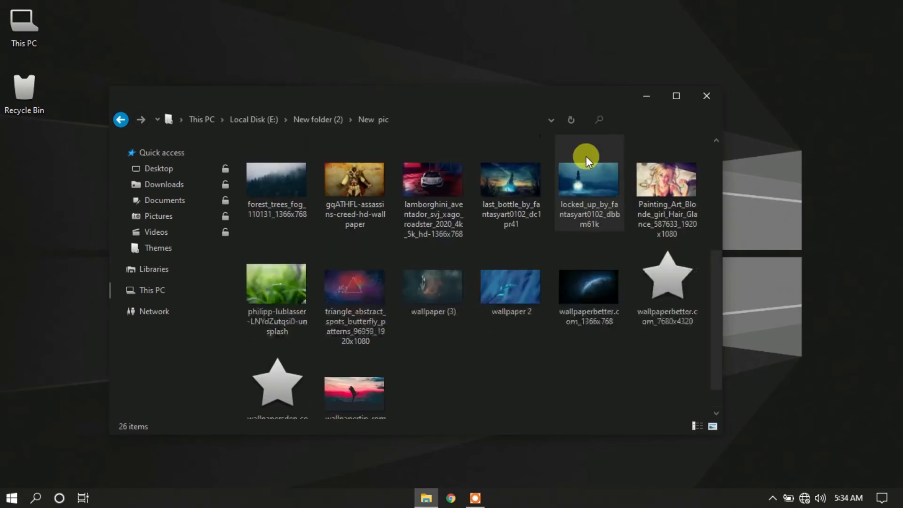
{"action": "right_click", "coordinate": [577, 186]}
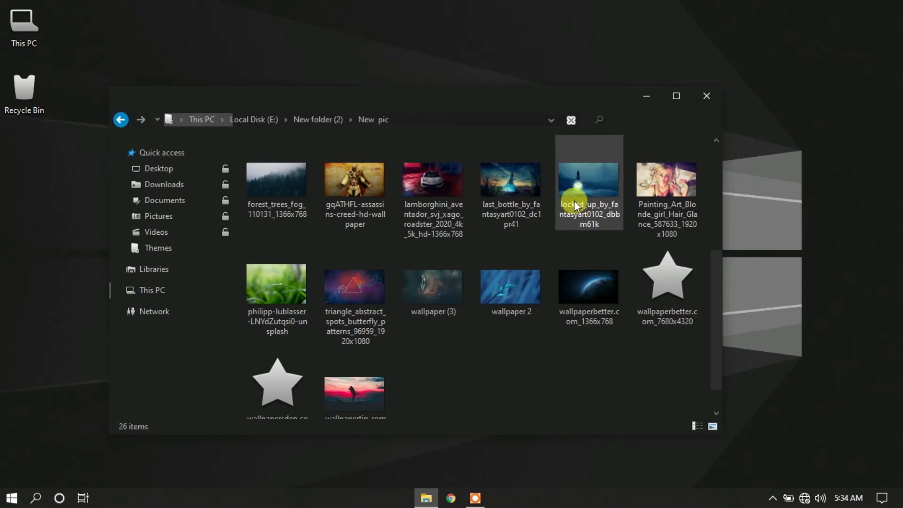
{"action": "left_click", "coordinate": [617, 158]}
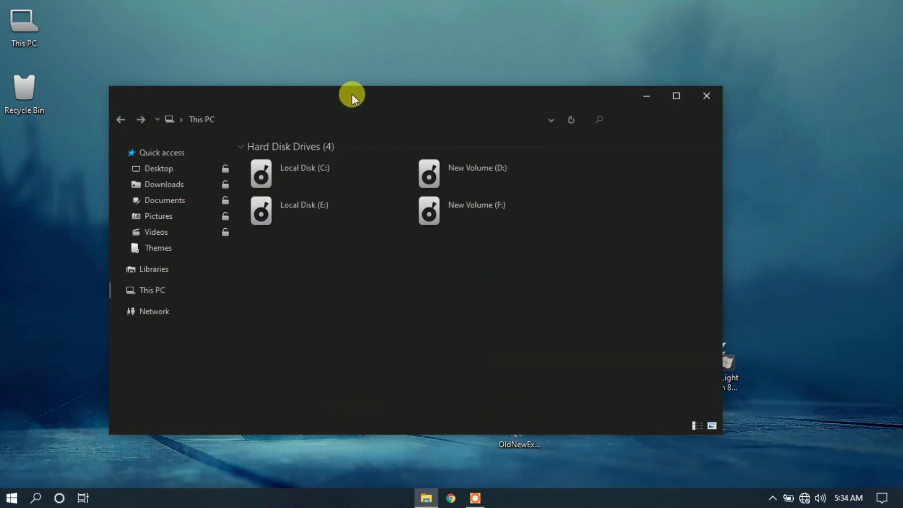
Step: Check the This PC window and the Start menu against the new wallpaper, and close them
{"action": "left_click_drag", "start_coordinate": [352, 94], "coordinate": [544, 97]}
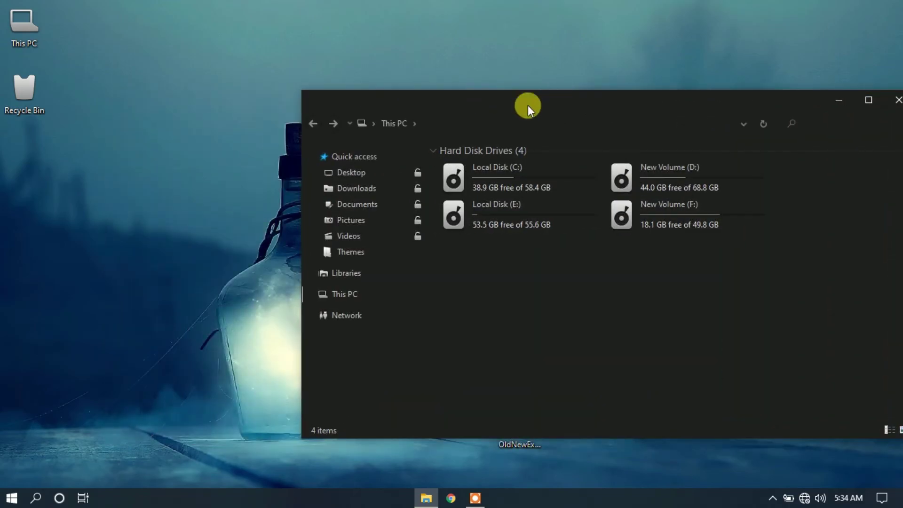
{"action": "left_click", "coordinate": [7, 503]}
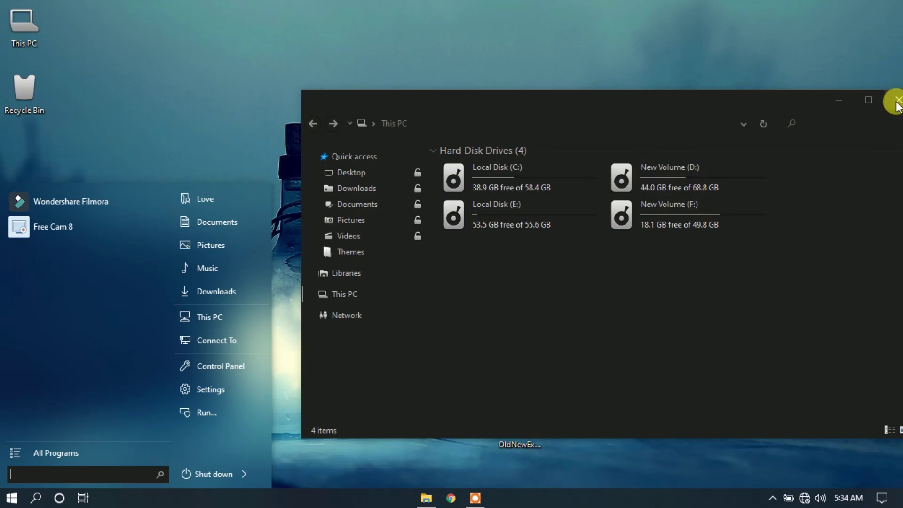
{"action": "left_click", "coordinate": [398, 269]}
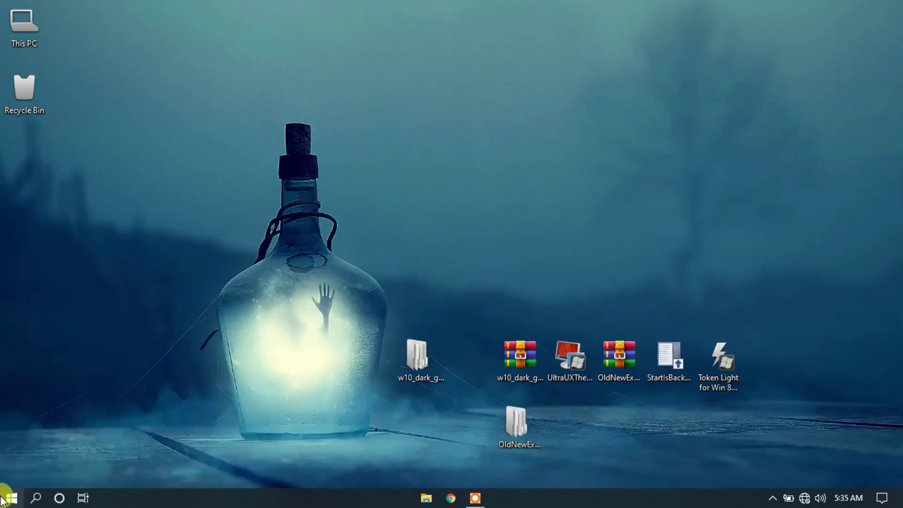
Step: Enable custom taskbar coloring in the StartIsBack appearance settings, reduce its opacity to the minimum, and apply the change
{"action": "left_click", "coordinate": [11, 498]}
{"action": "left_click", "coordinate": [10, 498]}
{"action": "right_click", "coordinate": [3, 499]}
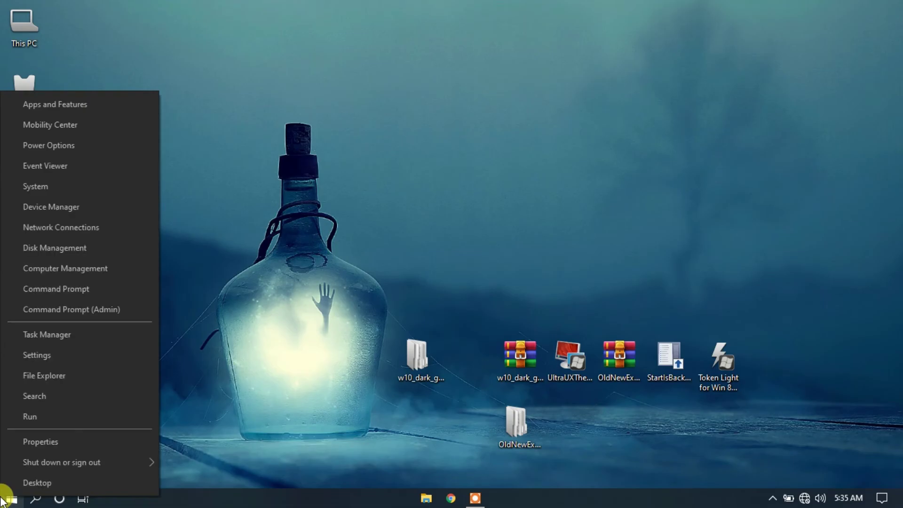
{"action": "left_click", "coordinate": [54, 443]}
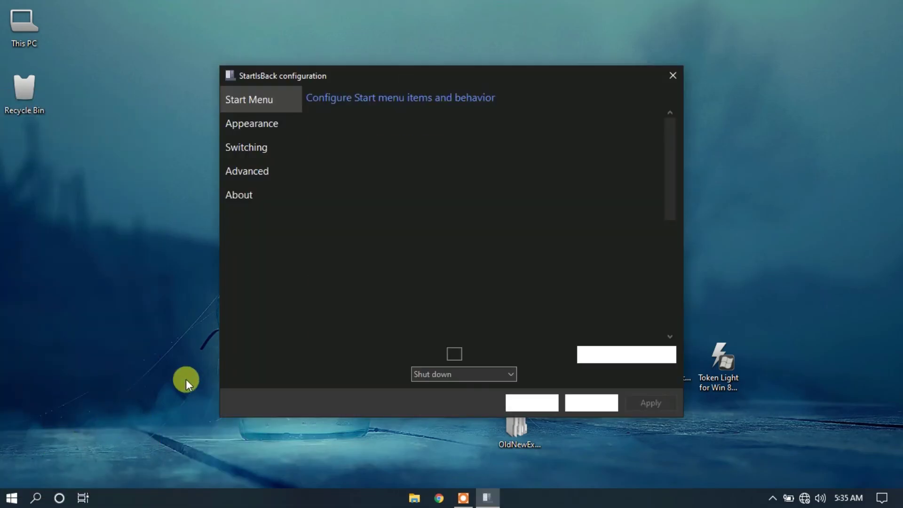
{"action": "left_click", "coordinate": [250, 123]}
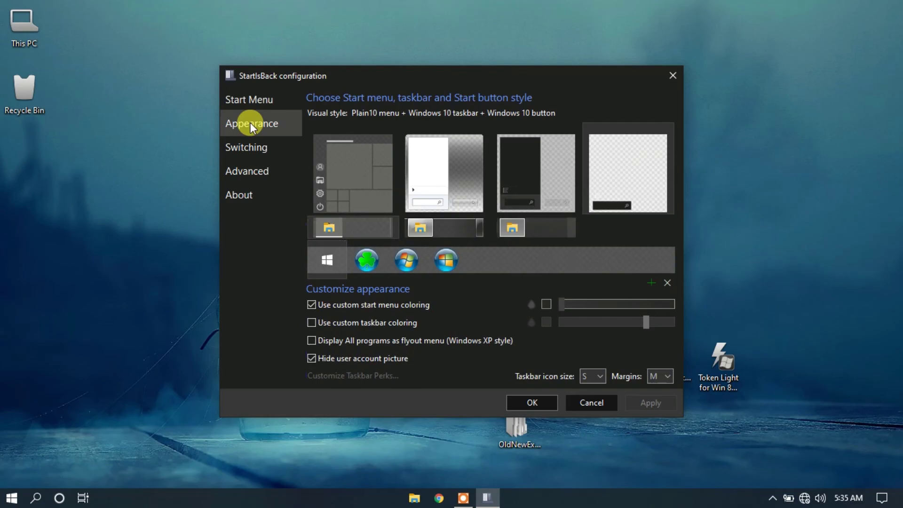
{"action": "left_click", "coordinate": [313, 322]}
{"action": "left_click_drag", "start_coordinate": [645, 322], "coordinate": [563, 334]}
{"action": "left_click", "coordinate": [636, 398]}
{"action": "left_click", "coordinate": [529, 402]}
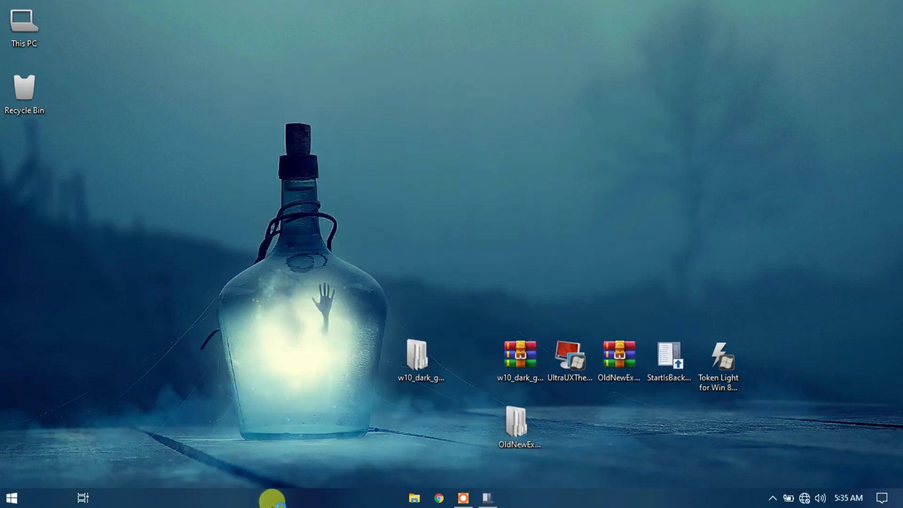
Step: Check the look of the Start menu with the transparent taskbar and select This PC on the desktop
{"action": "left_click", "coordinate": [14, 497]}
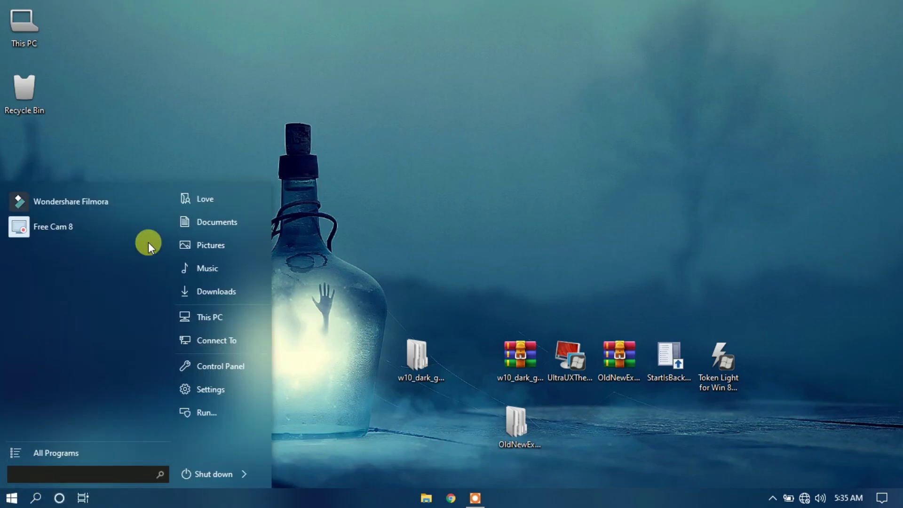
{"action": "left_click", "coordinate": [24, 37]}
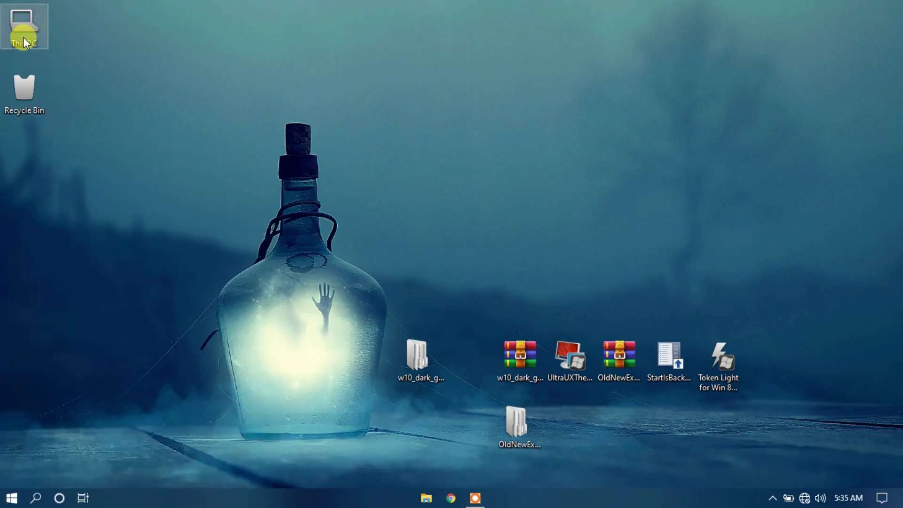